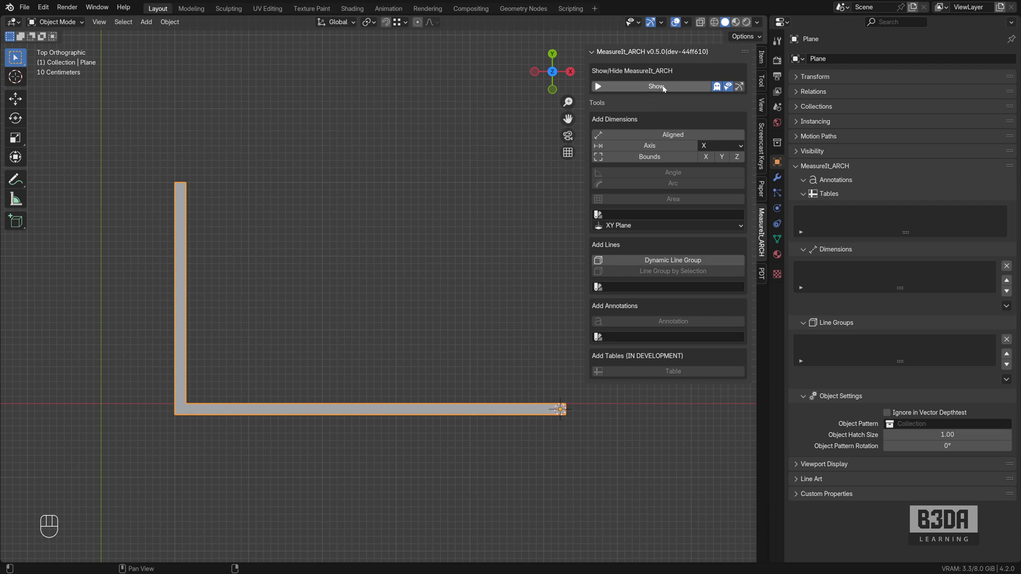
Show the MeasureIt_ARCH overlay and add an aligned dimension along the outer edge of the vertical wall.
left_click(661, 89)
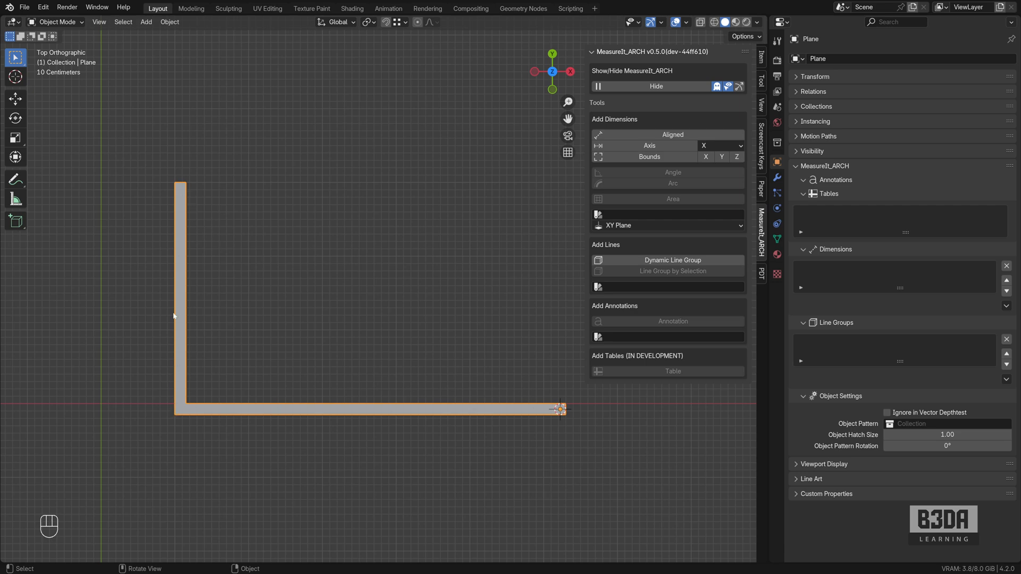
key("Tab")
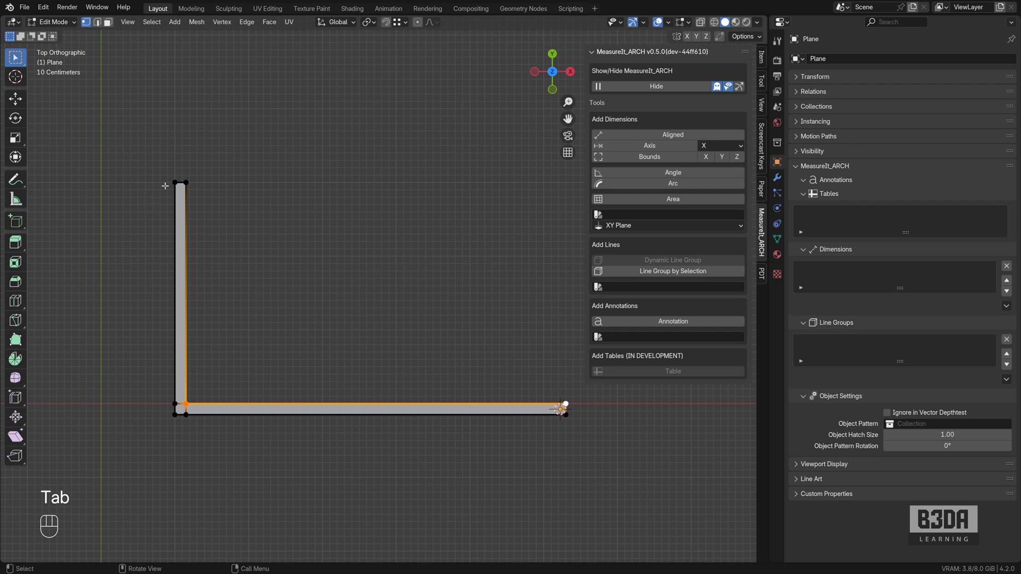
left_click(165, 186)
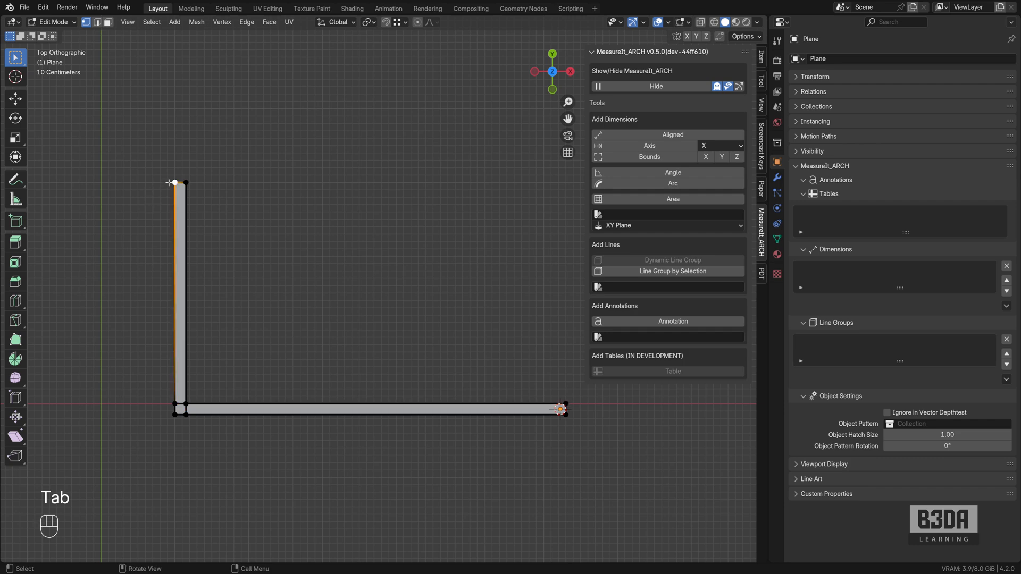
left_click(172, 415, "shift")
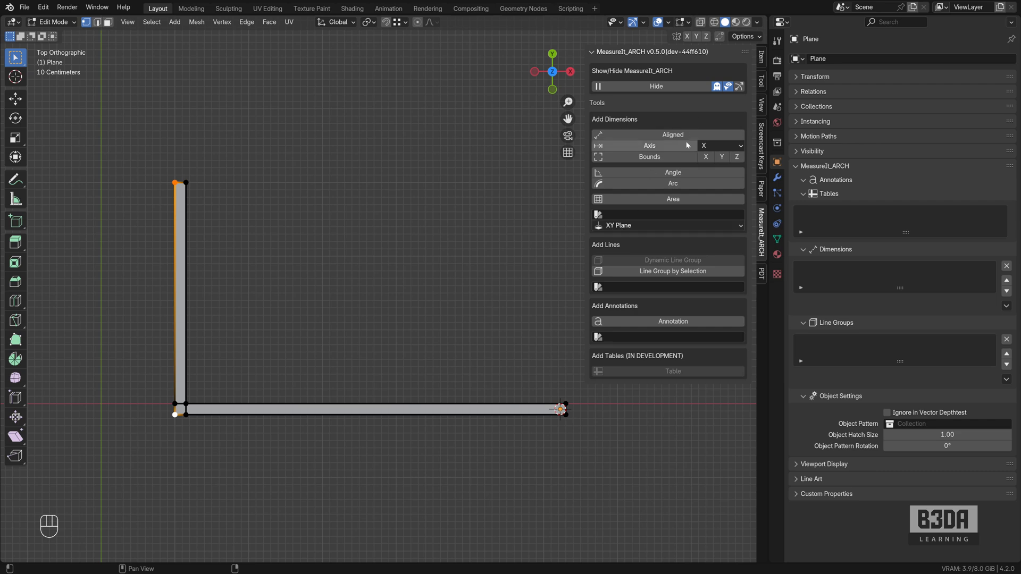
left_click(651, 135)
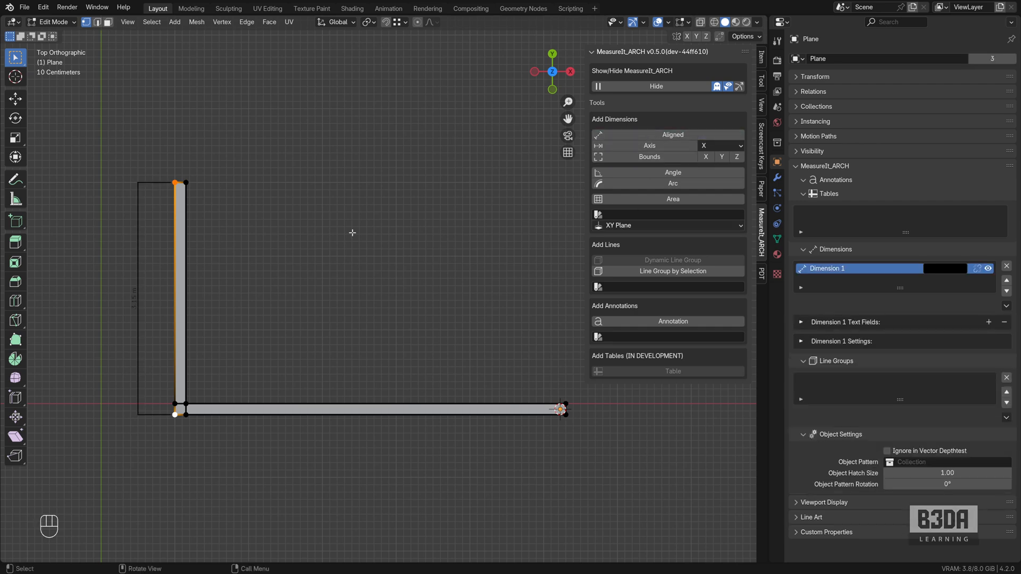
Add an aligned dimension along the inner edge of the horizontal wall and return to Object Mode.
left_click(185, 404)
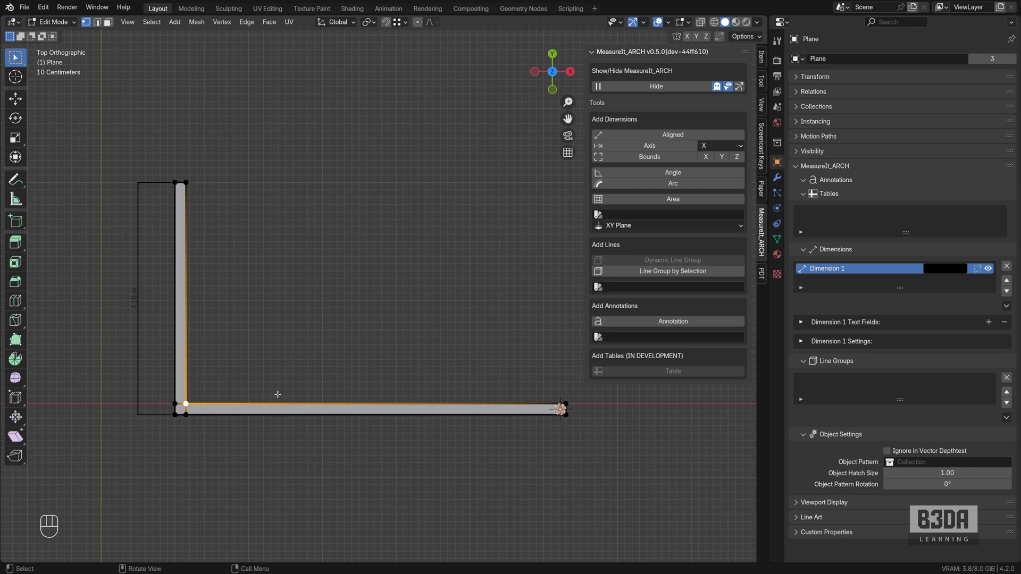
left_click(567, 403, "shift")
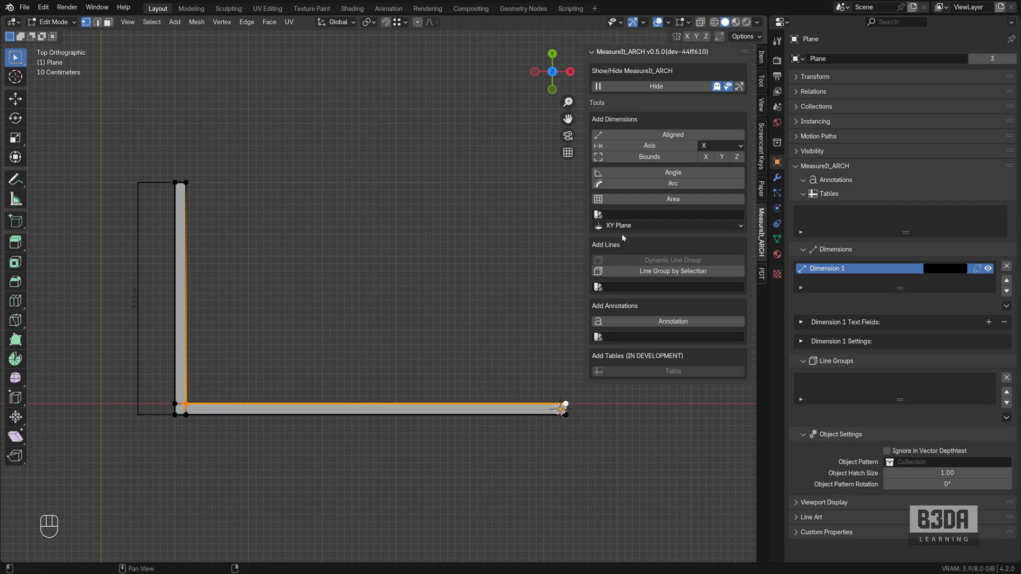
left_click(683, 136)
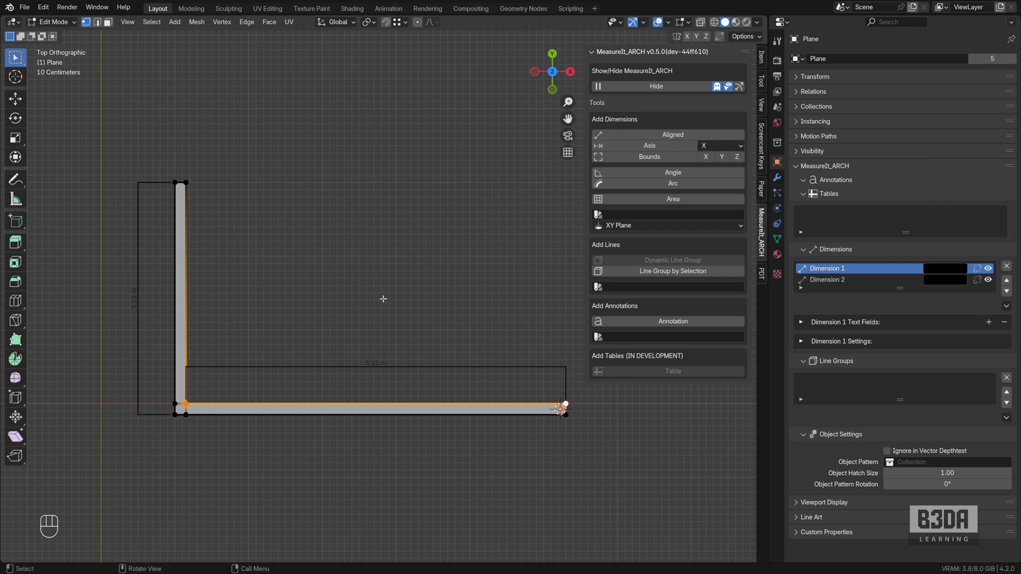
key("Tab")
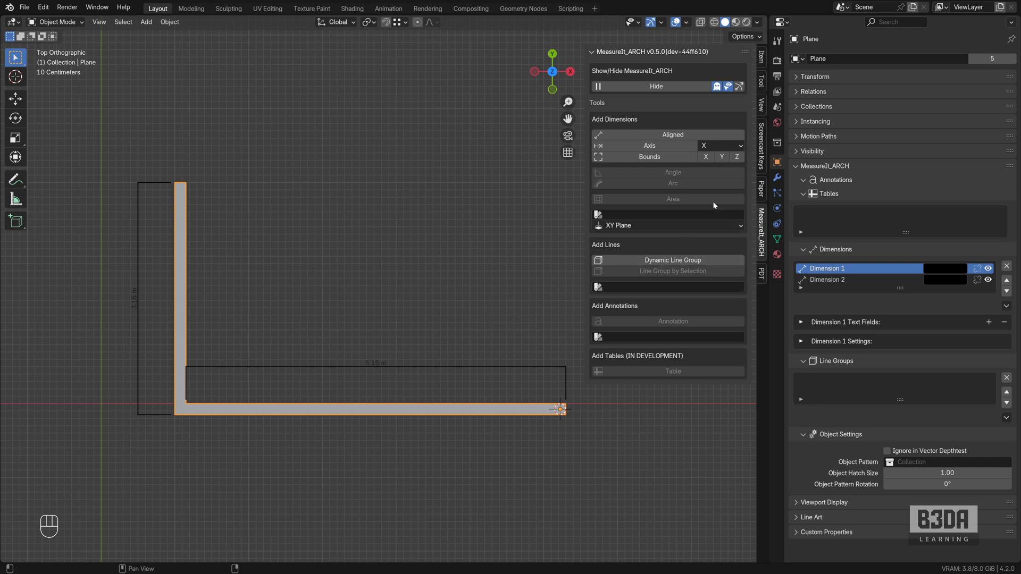
Add a new MeasureIt_ARCH style of type Dimension in the scene settings.
left_click(776, 108)
scroll(881, 243, "down", 12)
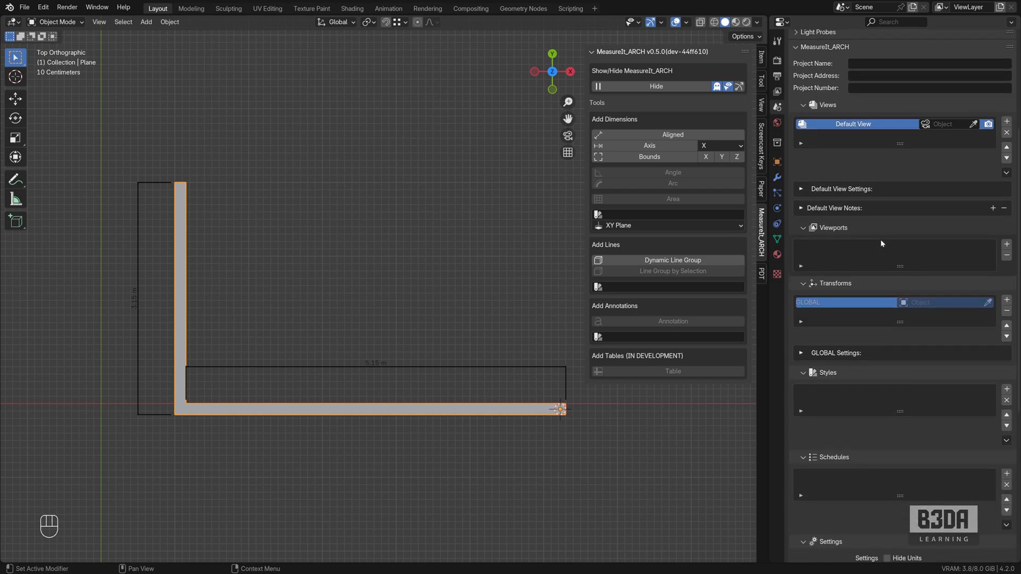
scroll(881, 243, "down", 5)
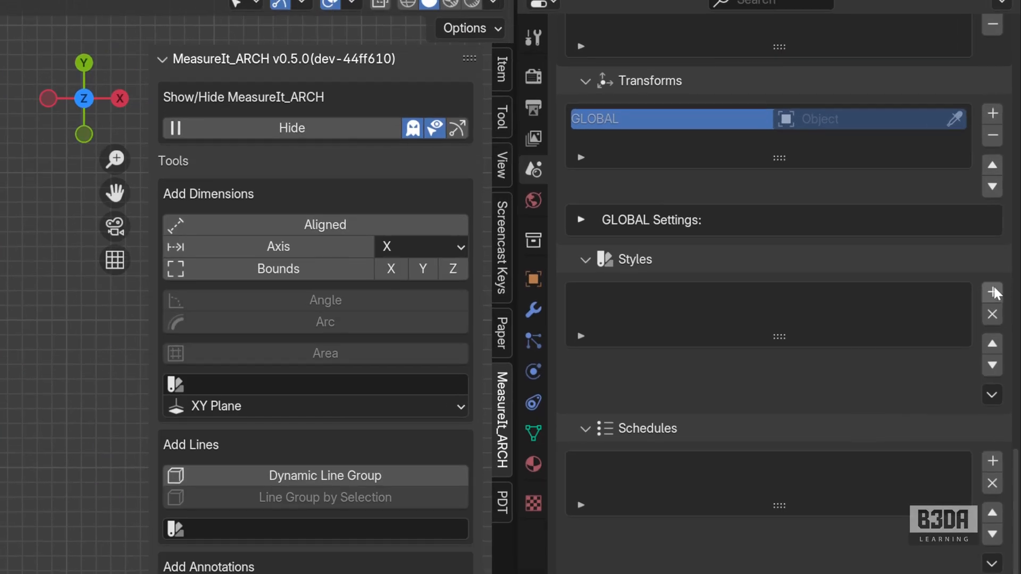
left_click(1006, 169)
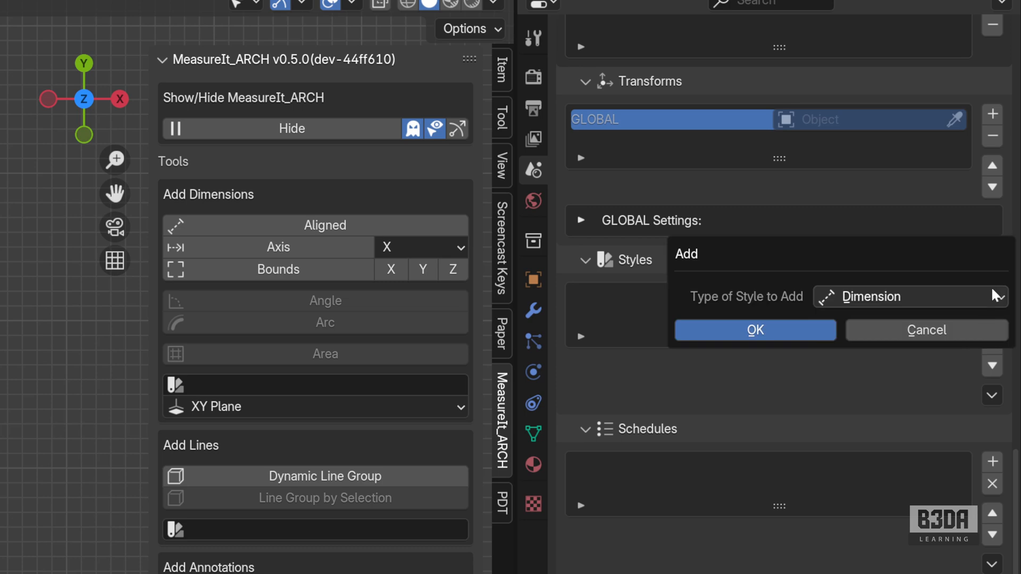
left_click(991, 296)
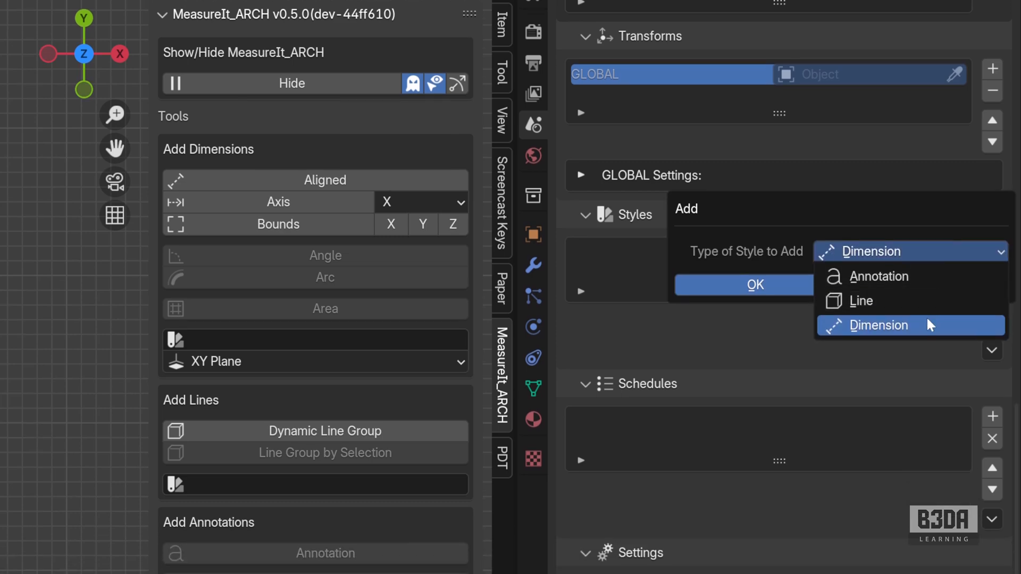
left_click(928, 322)
left_click(756, 286)
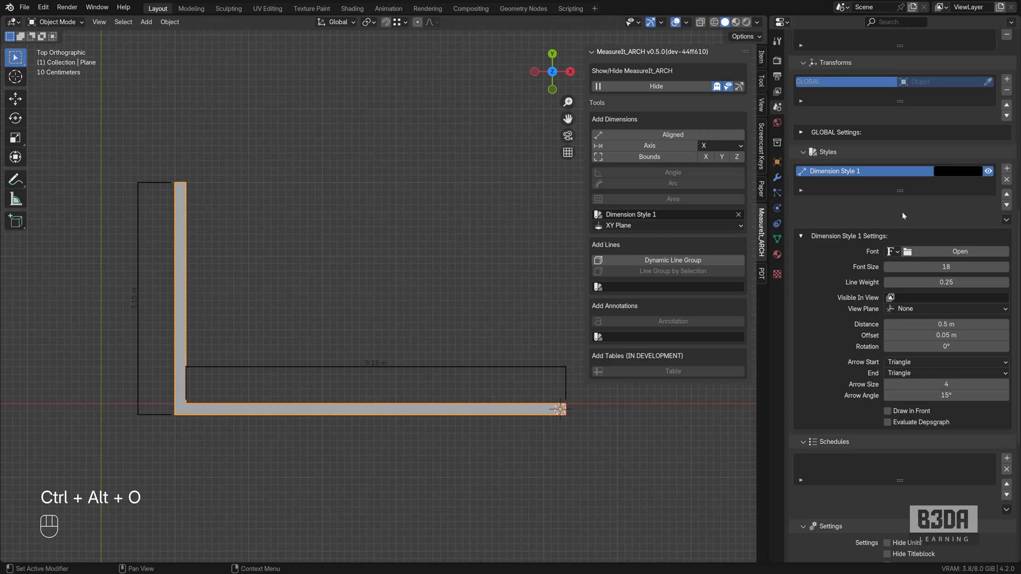
Change the colour of Dimension Style 1 to bright green.
left_click(952, 175)
left_click_drag(967, 220, 973, 183)
left_click(875, 202)
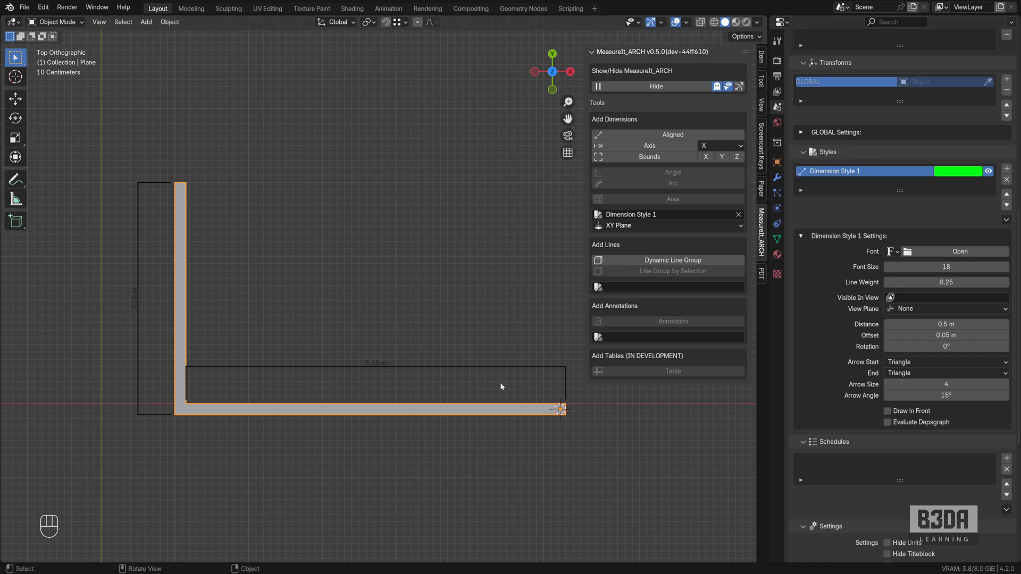
Link both wall dimensions to Dimension Style 1.
left_click(777, 163)
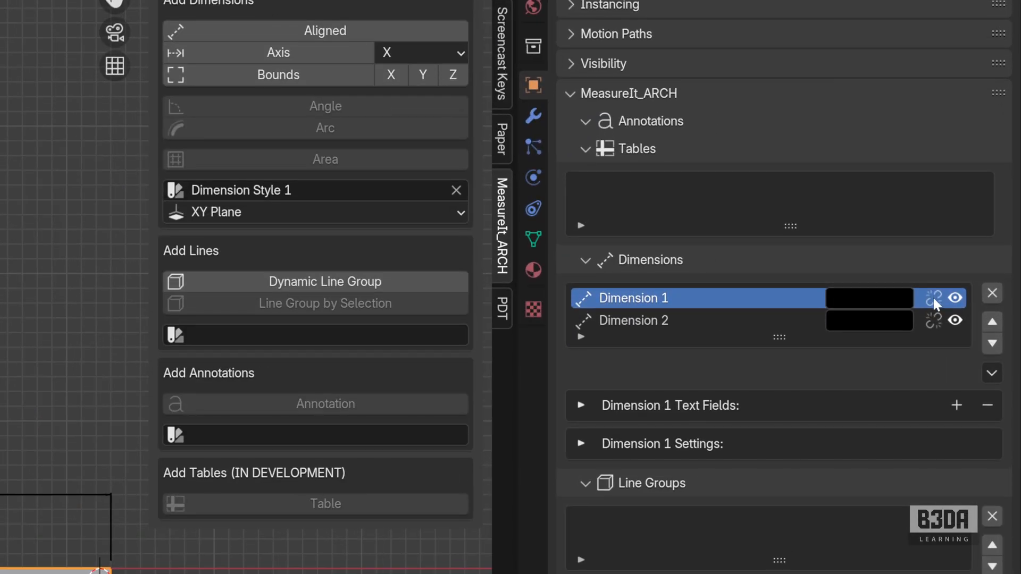
left_click(934, 296)
left_click(931, 319)
left_click(854, 298)
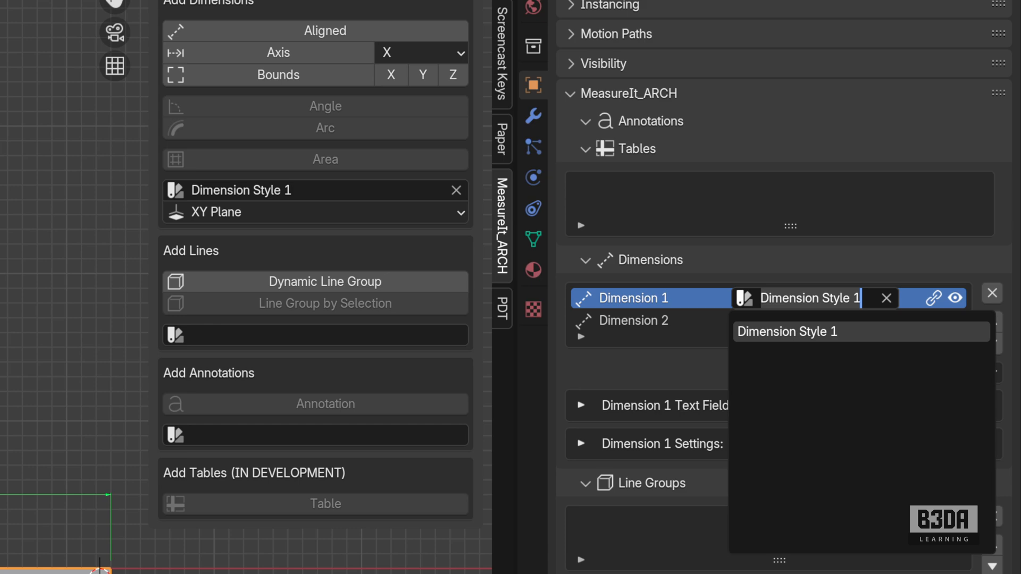
key("Escape")
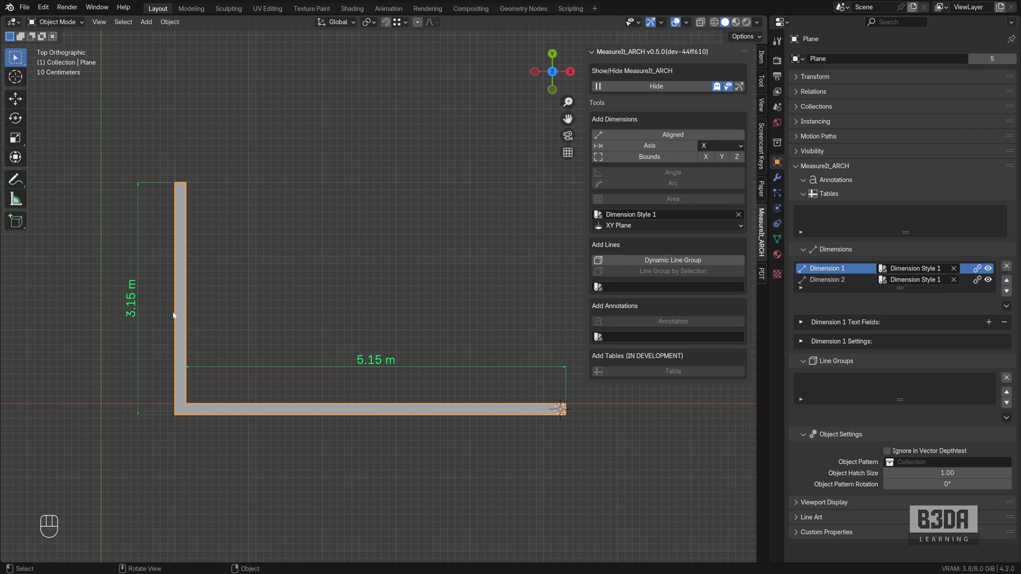
Set the line weight of Dimension Style 1 to 0.45 in the scene's style settings.
left_click(778, 108)
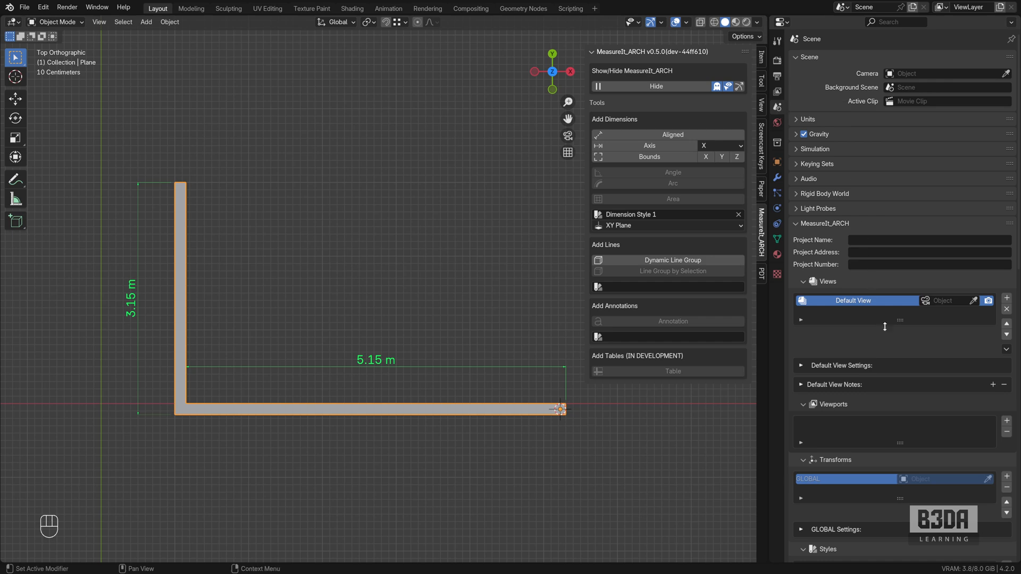
scroll(887, 336, "down", 10)
scroll(889, 336, "down", 5)
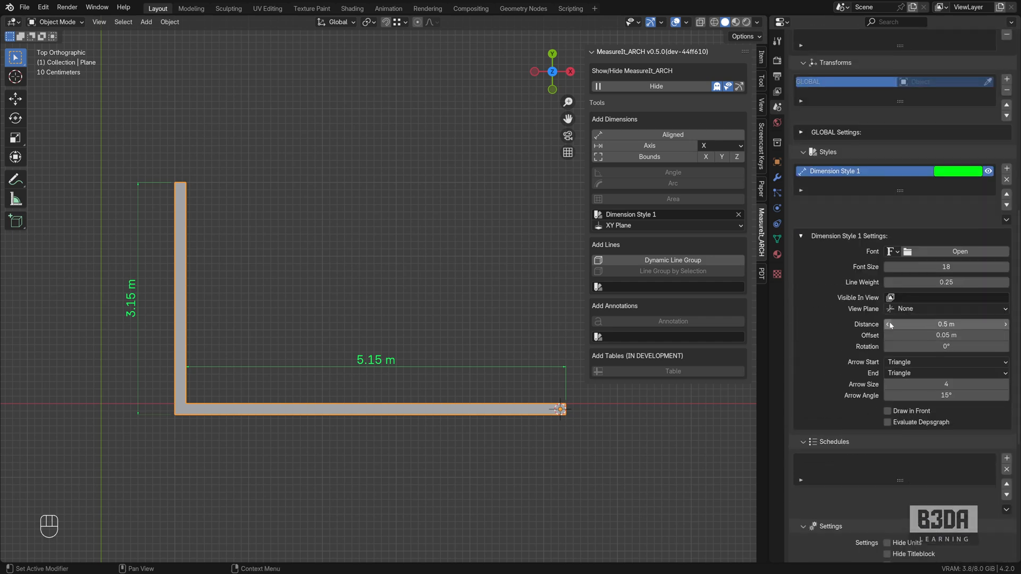
left_click(941, 282)
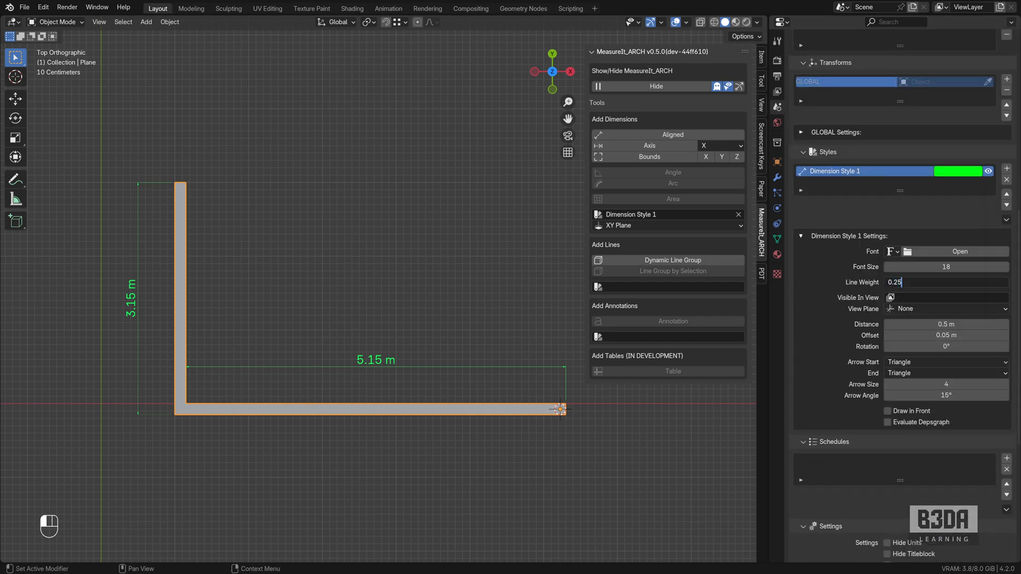
key("BackSpace")
key("BackSpace")
type("45")
key("Return")
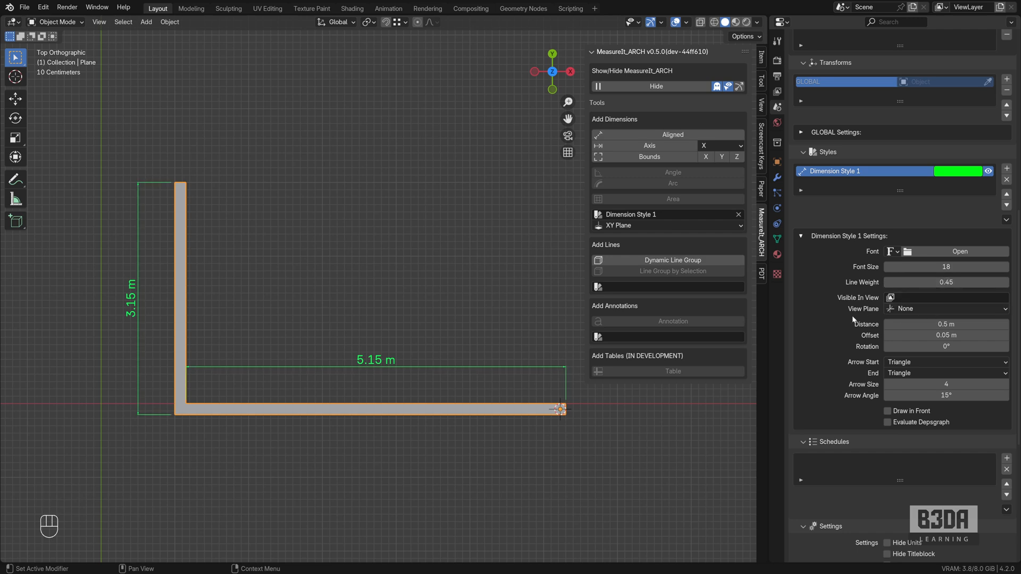
Set the dimension style's view plane to XY Plane and its arrow size to 20.
left_click(938, 311)
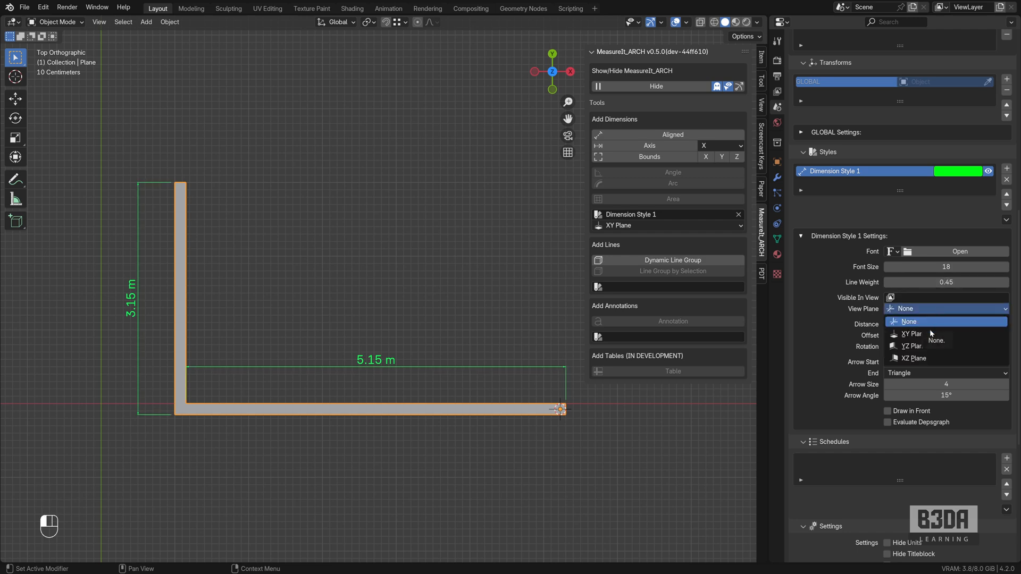
left_click(915, 335)
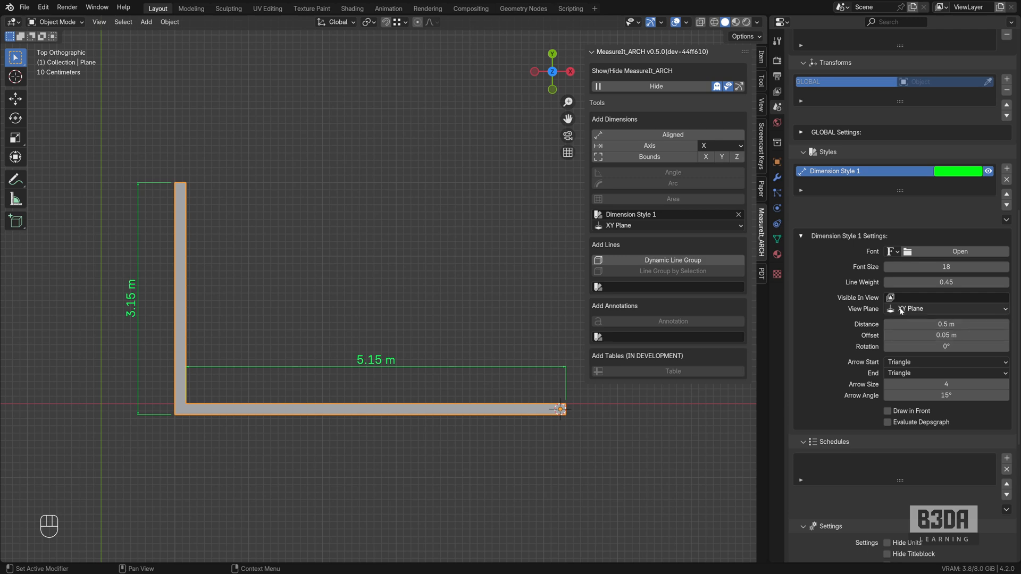
left_click(942, 384)
left_click_drag(942, 384, 963, 384)
Reduce the font size of Dimension Style 1, trying 12 before settling on 10.
left_click(947, 266)
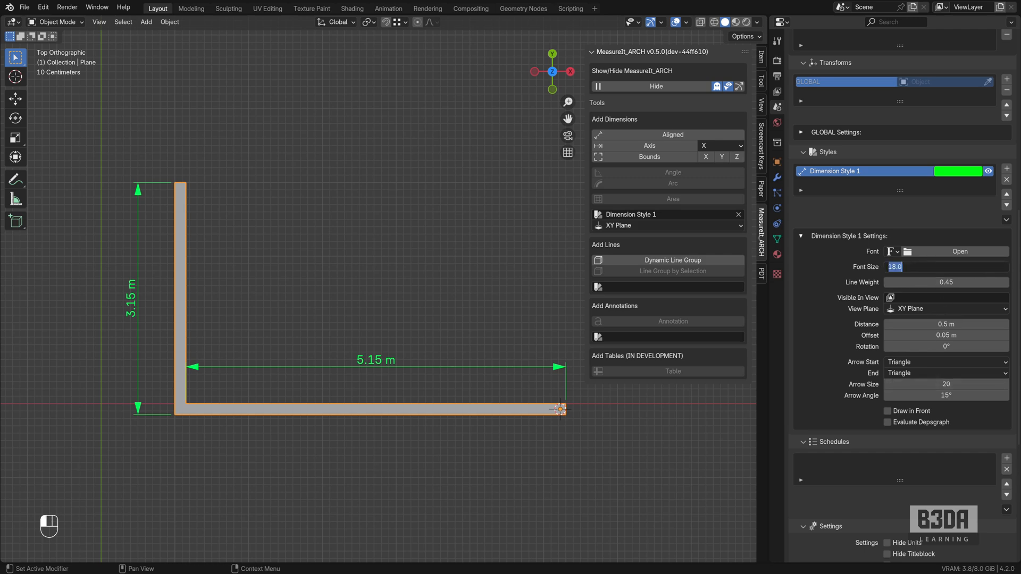
type("12")
key("Return")
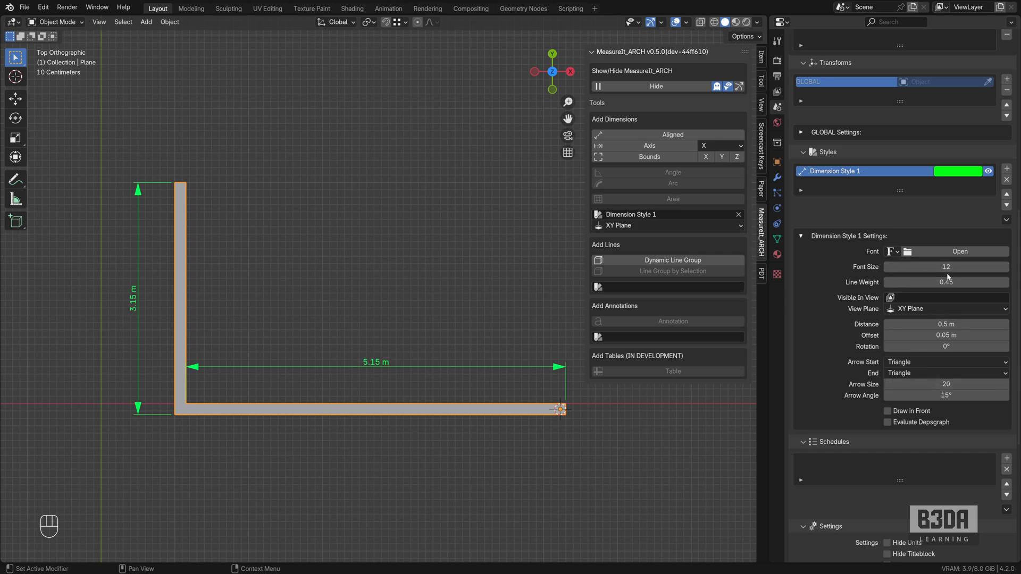
left_click(947, 266)
type("10")
key("Return")
Add a camera to the scene and align it to the top view so it frames the dimensioned walls.
left_click(780, 78)
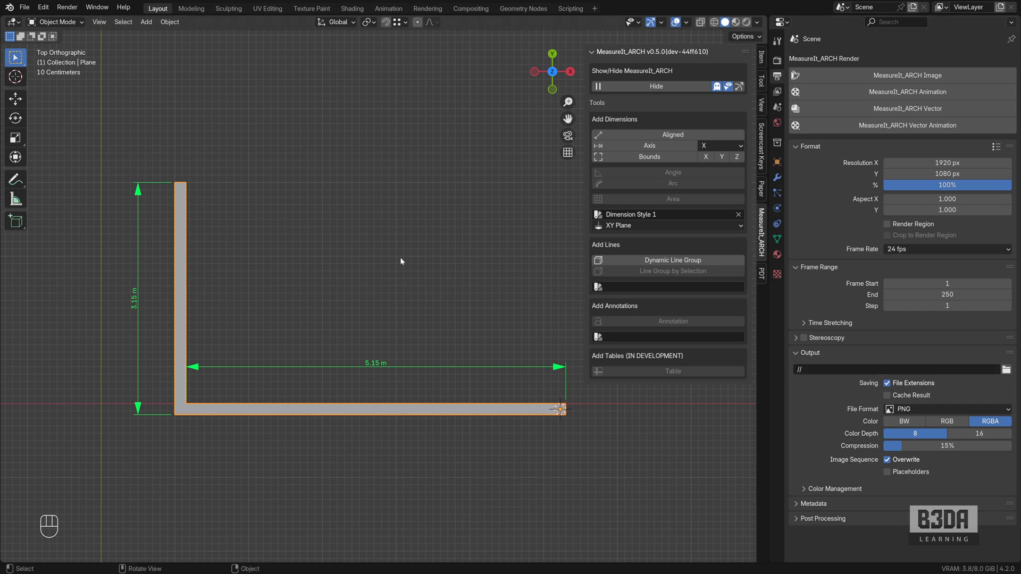
middle_click_drag(400, 257, 422, 292)
scroll(422, 291, "down", 4)
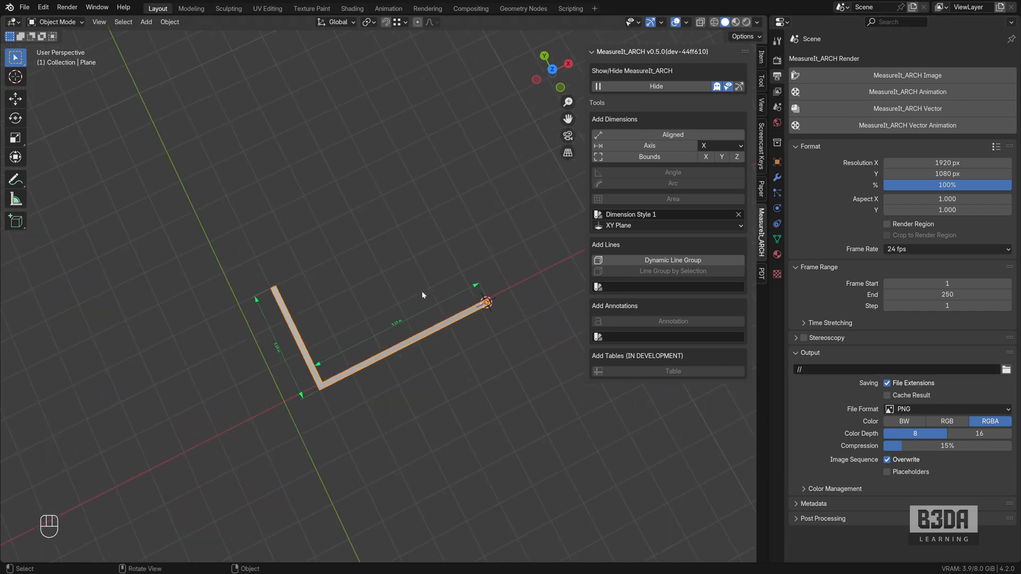
key("shift+a")
left_click(423, 292)
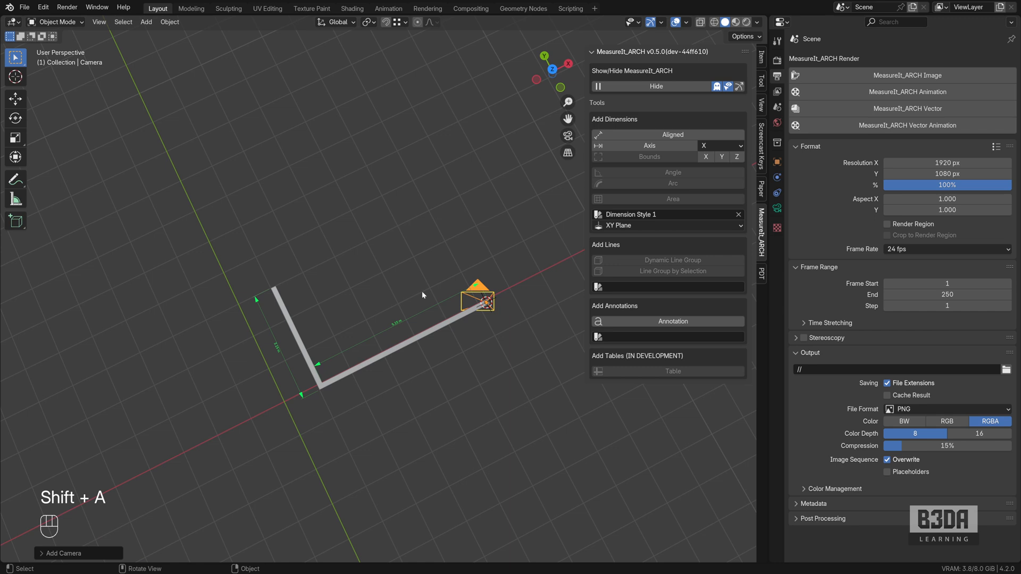
key("KP_7")
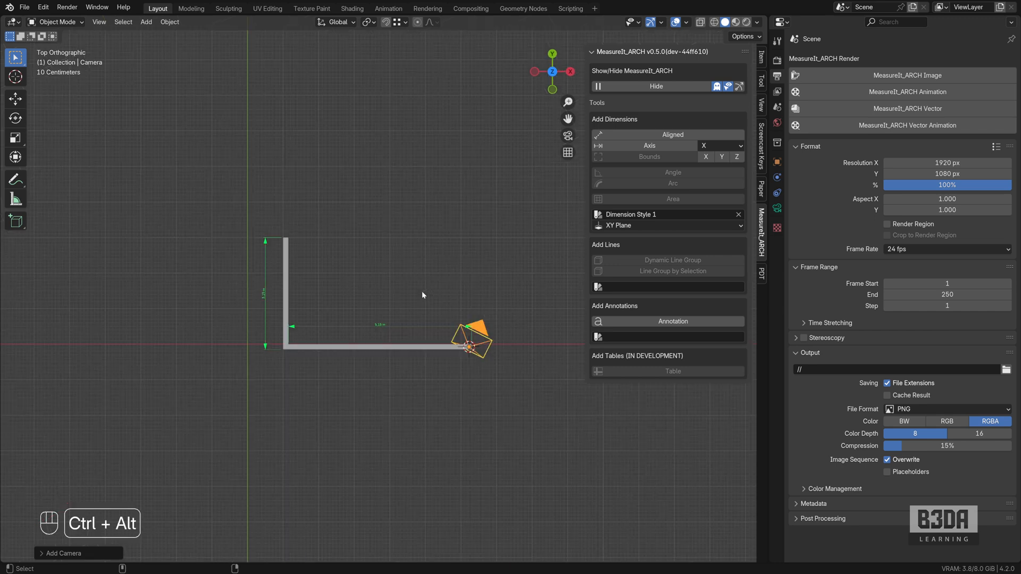
key("ctrl+alt+KP_0")
scroll(445, 273, "down", 3)
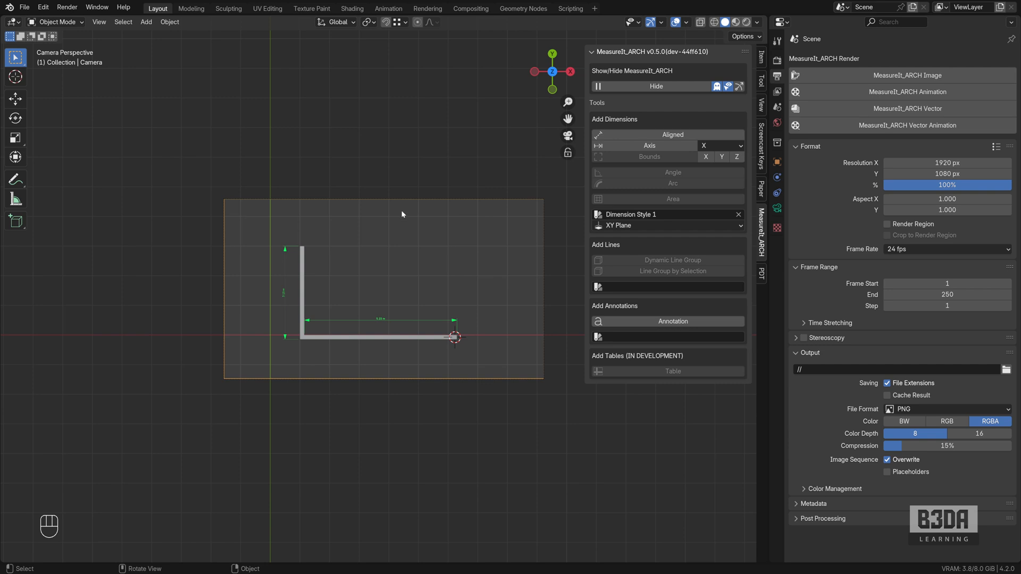
Switch the camera's lens type to Orthographic and set its orthographic scale to 9.9.
left_click(778, 209)
left_click(944, 94)
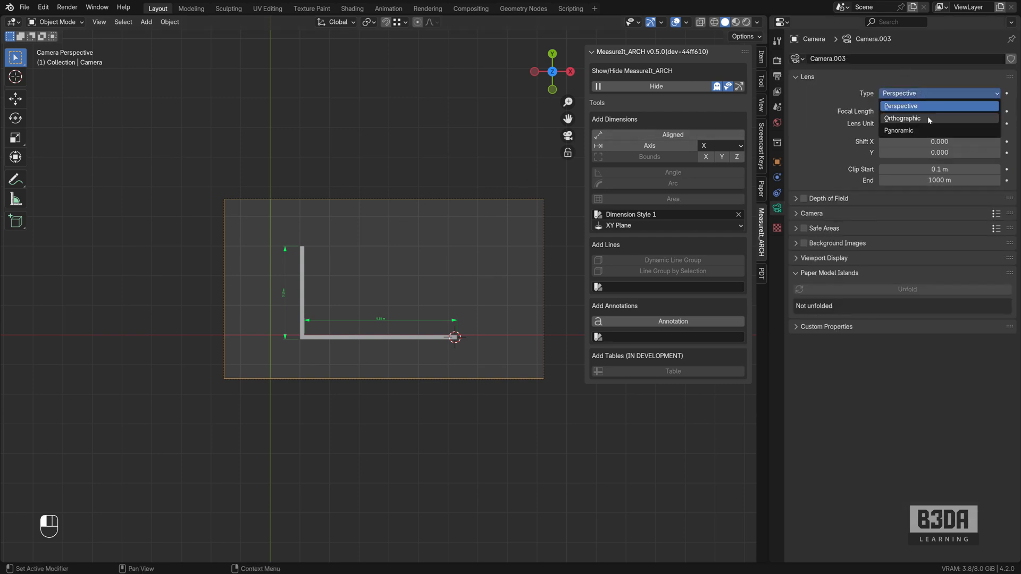
left_click(930, 119)
left_click_drag(943, 110, 969, 110)
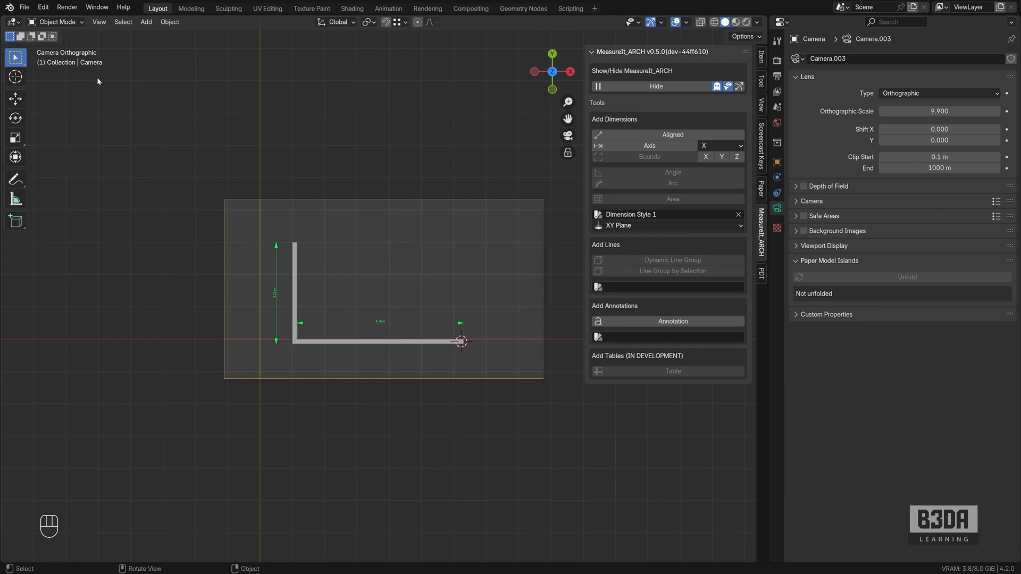
Save the file as plan2.blend in the F:\temp\SVG folder.
left_click(24, 8)
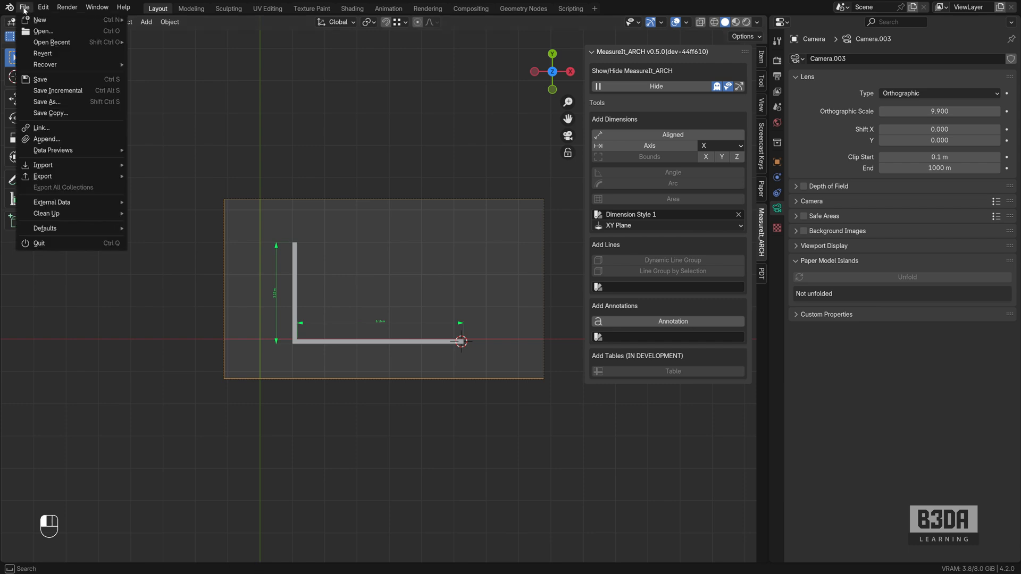
left_click(69, 105)
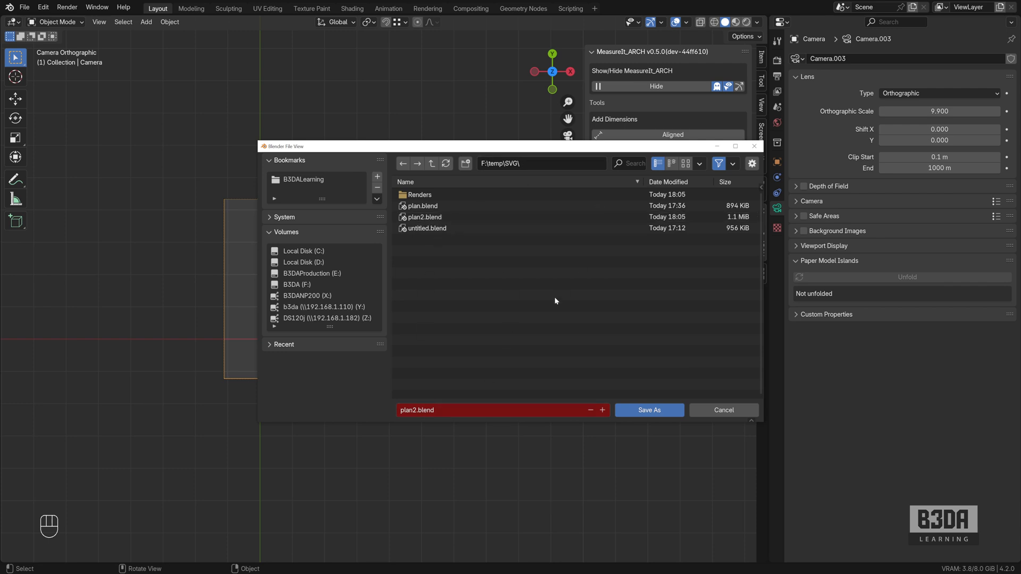
left_click(642, 410)
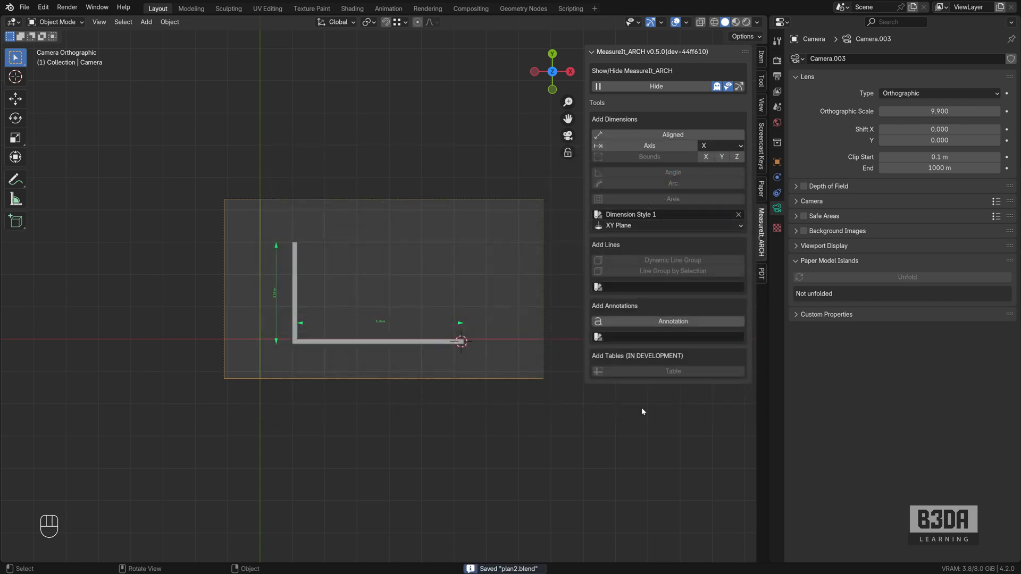
Export the camera view of the dimensioned plan to SVG with the MeasureIt_ARCH Vector render.
left_click(778, 77)
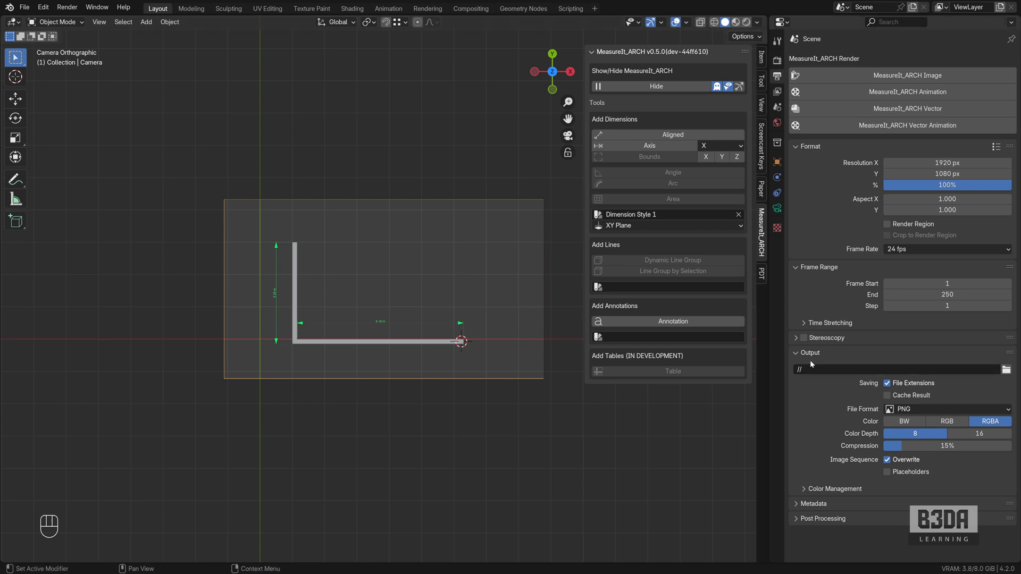
left_click(903, 109)
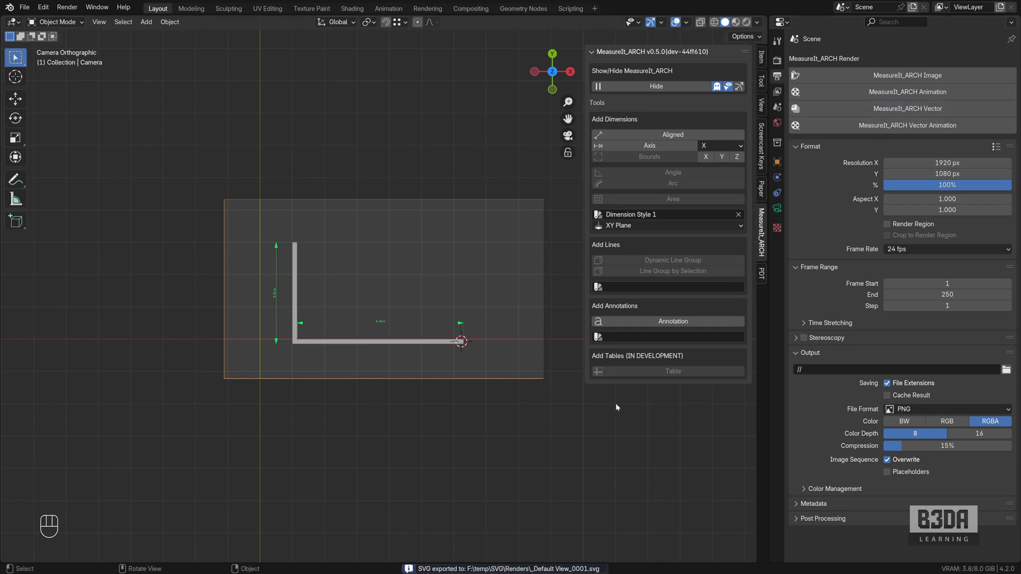
key("alt+o")
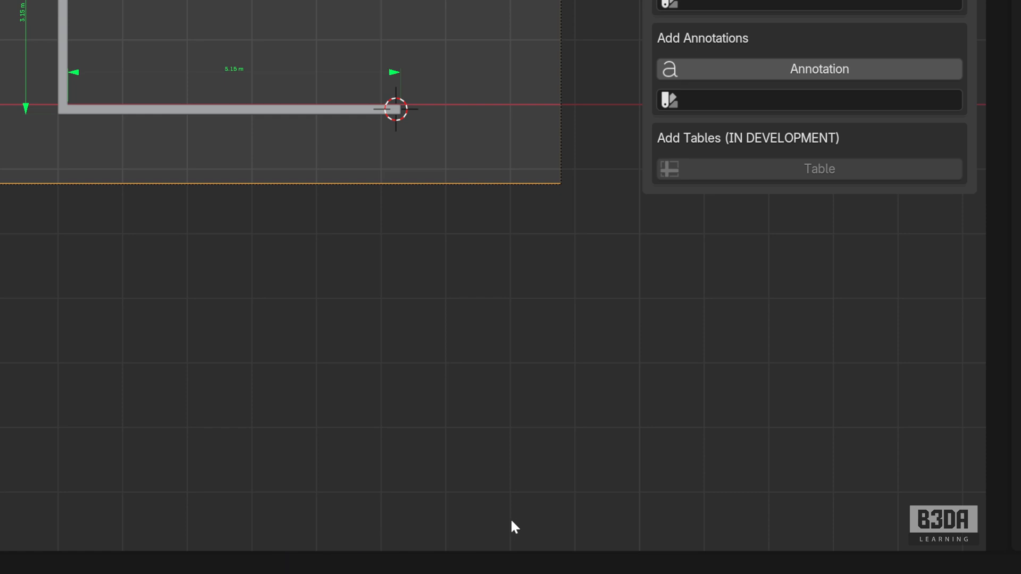
key("ctrl+alt+o")
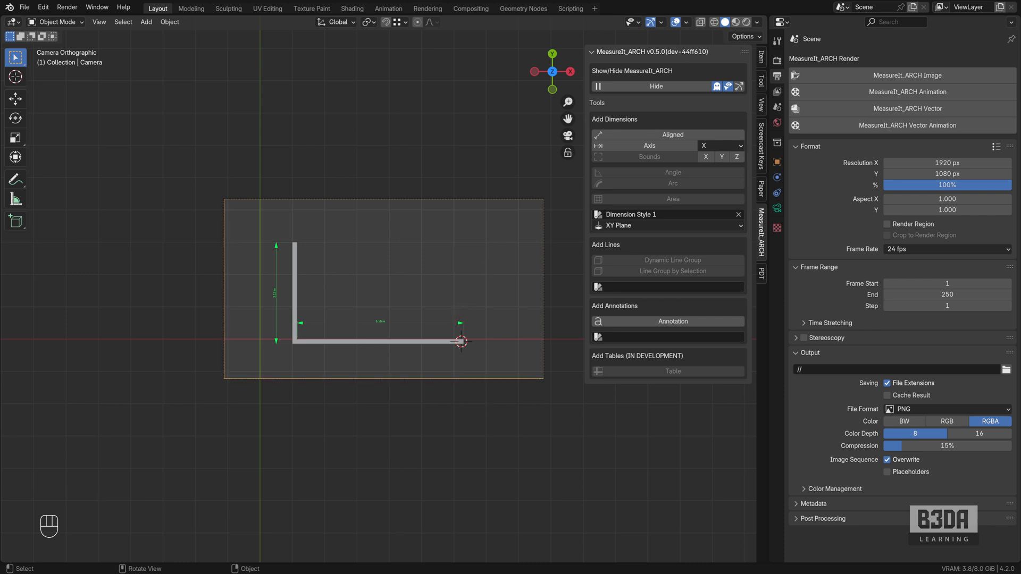
Open _Default View_0001.svg from the Renders folder in Inkscape to check the exported drawing, and close it again.
left_click_drag(583, 0, 492, 130)
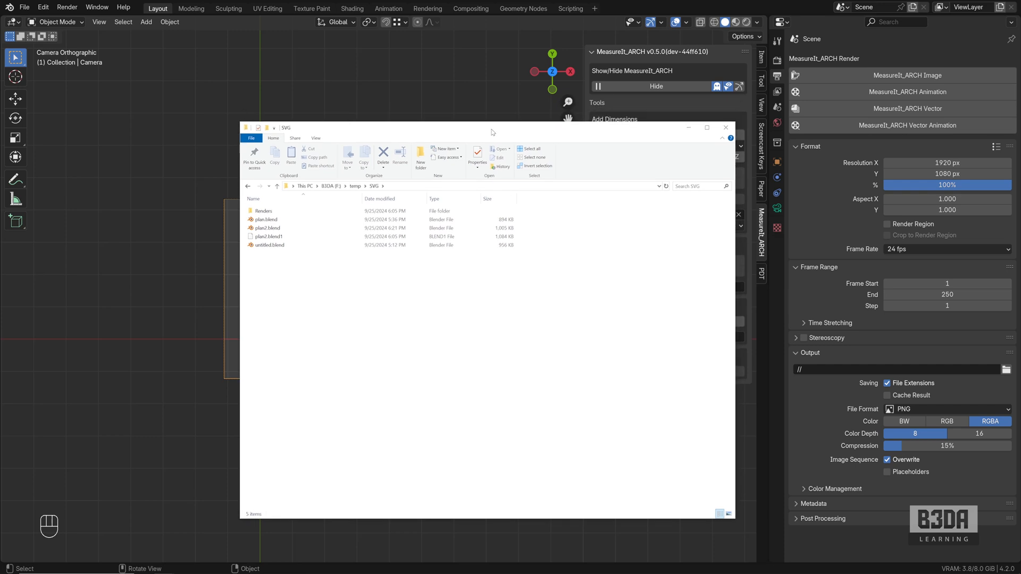
left_click(261, 229)
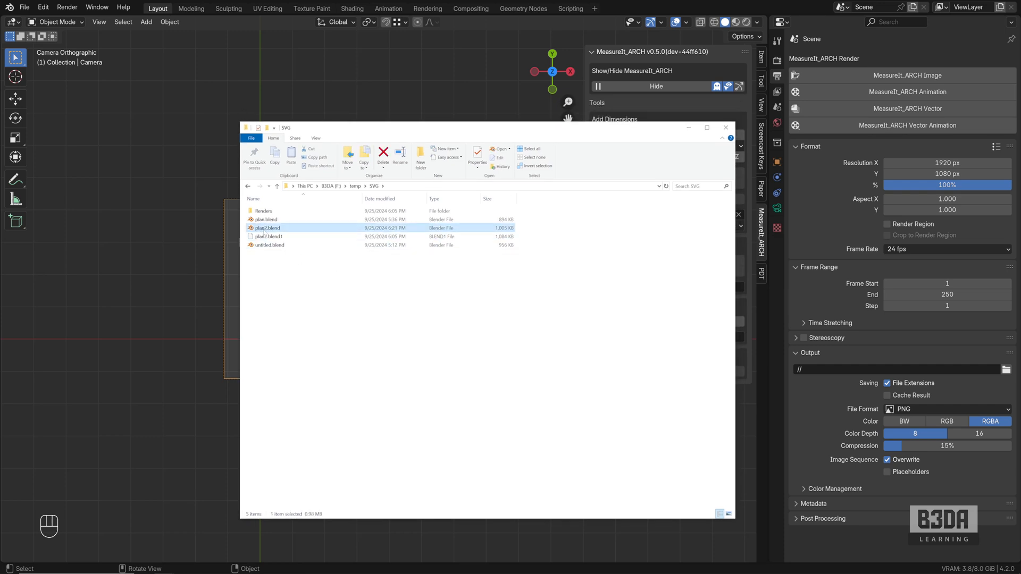
double_click(263, 212)
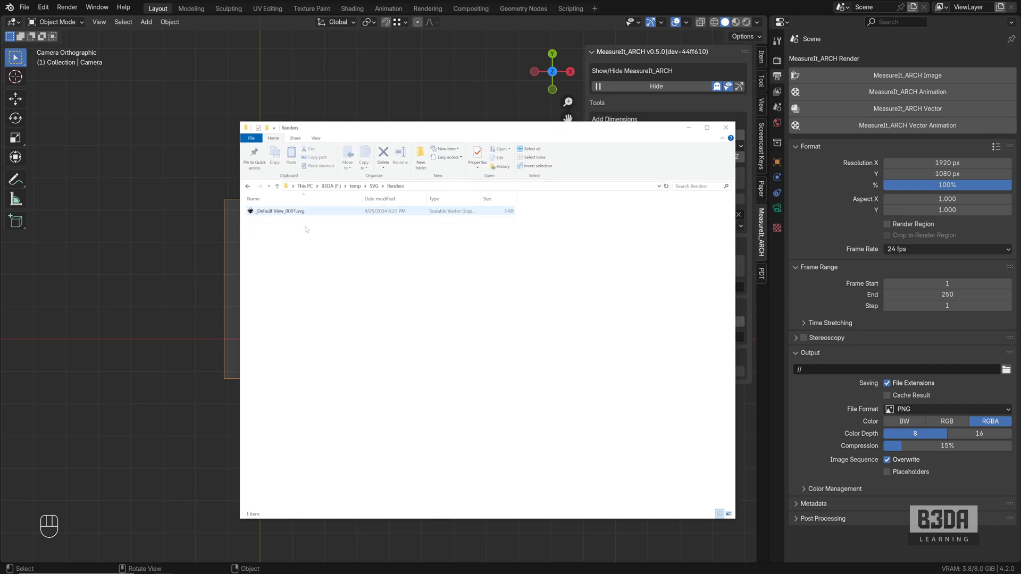
double_click(279, 211)
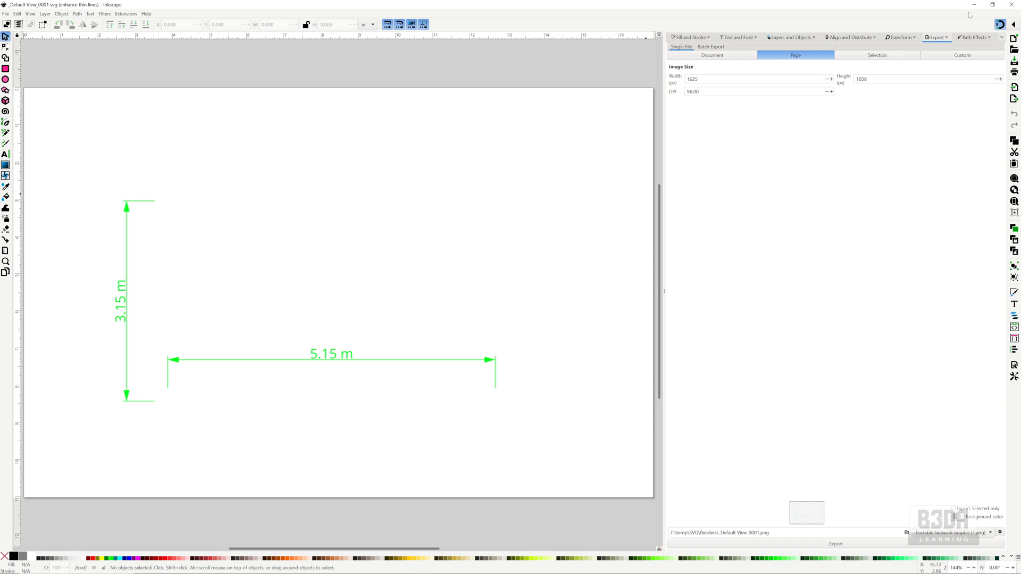
key("ctrl+w")
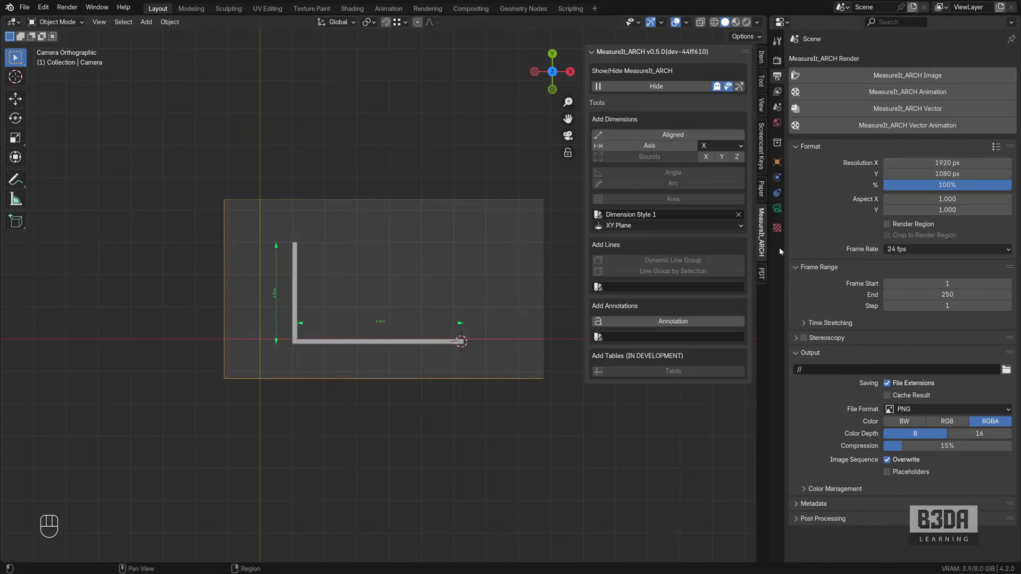
Enlarge the MeasureIt_ARCH styles list in the scene settings and add a new style of type Line.
left_click(777, 108)
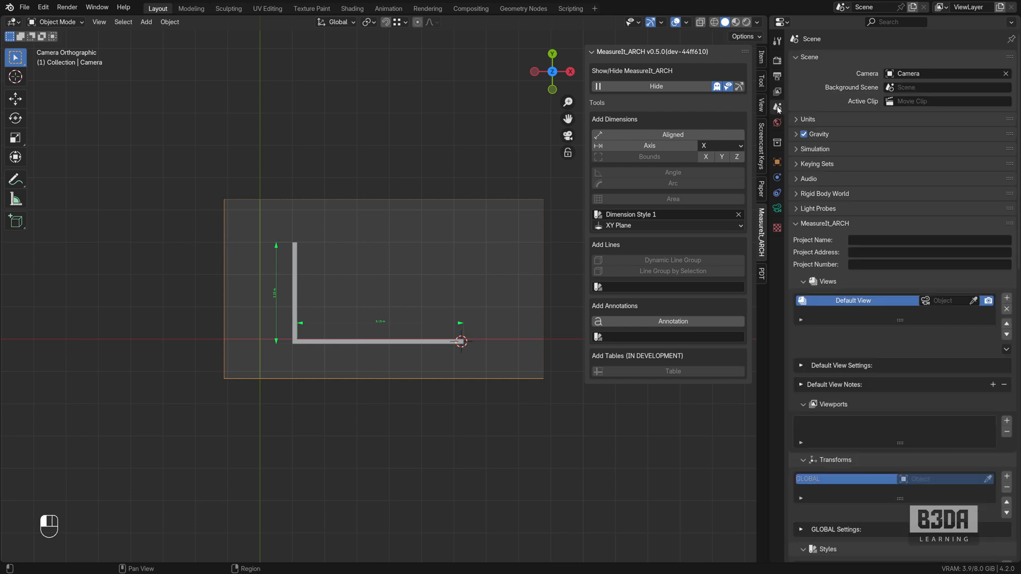
scroll(866, 242, "down", 8)
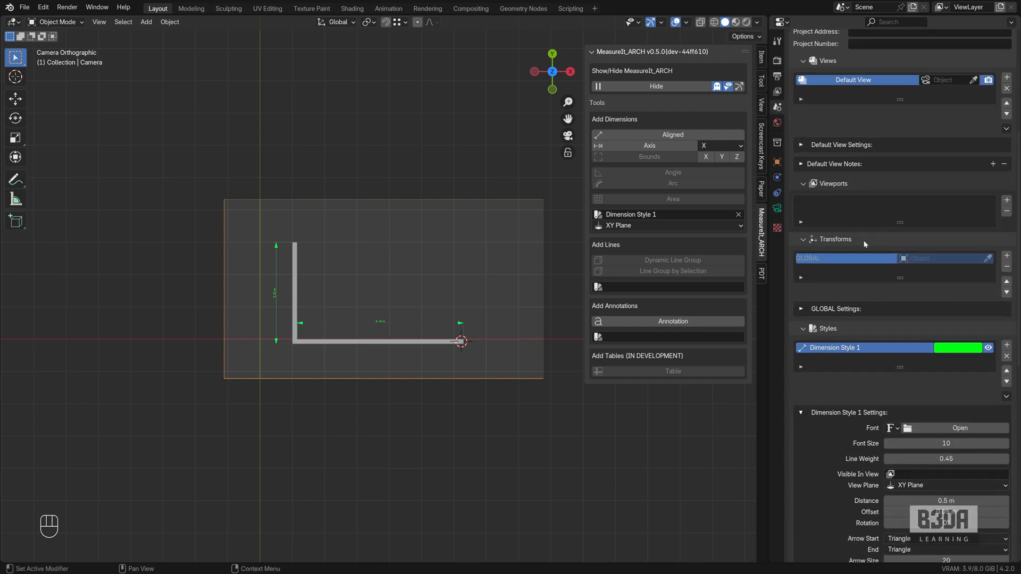
scroll(866, 243, "down", 6)
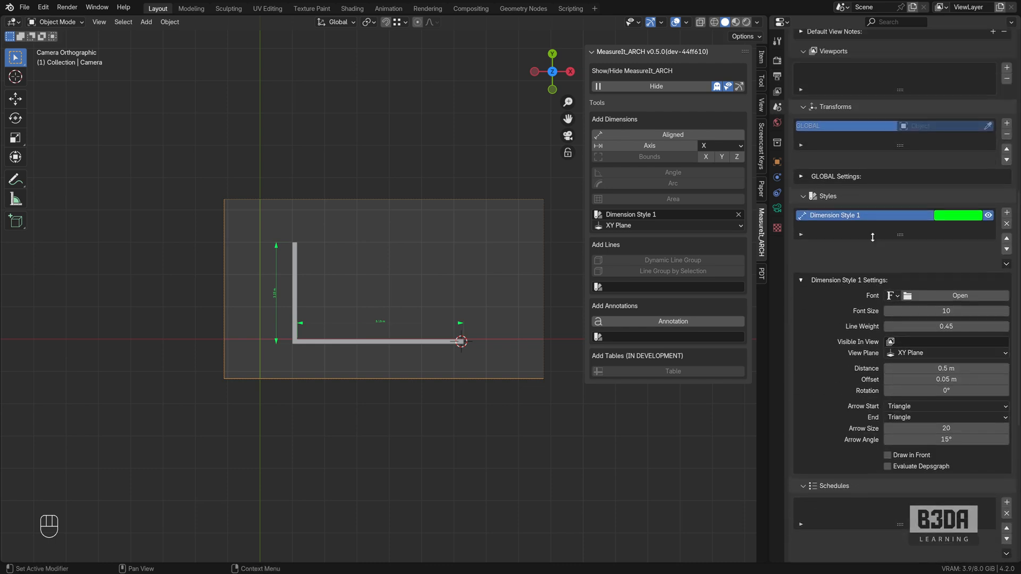
left_click_drag(872, 238, 901, 307)
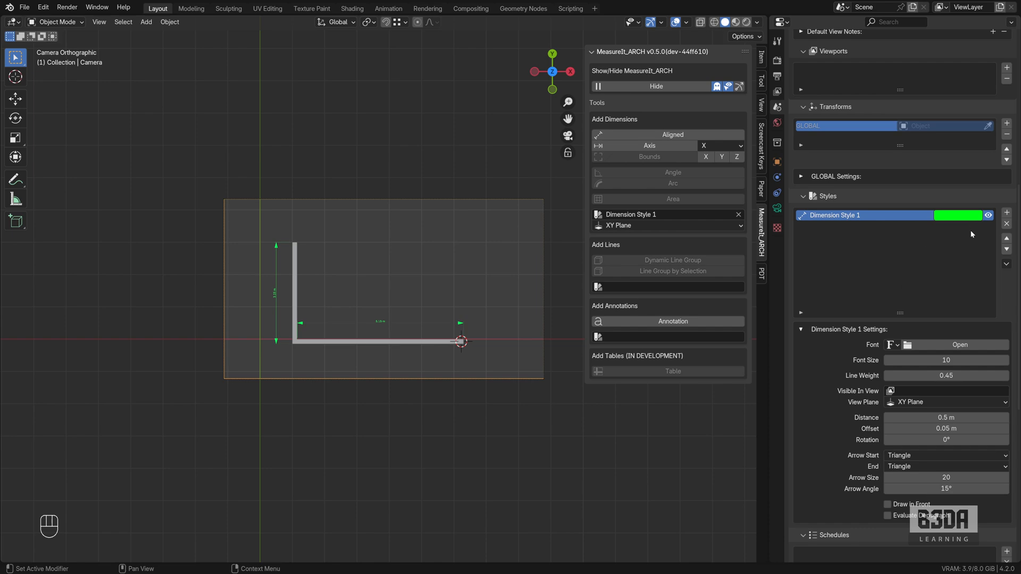
key("ctrl+alt+o")
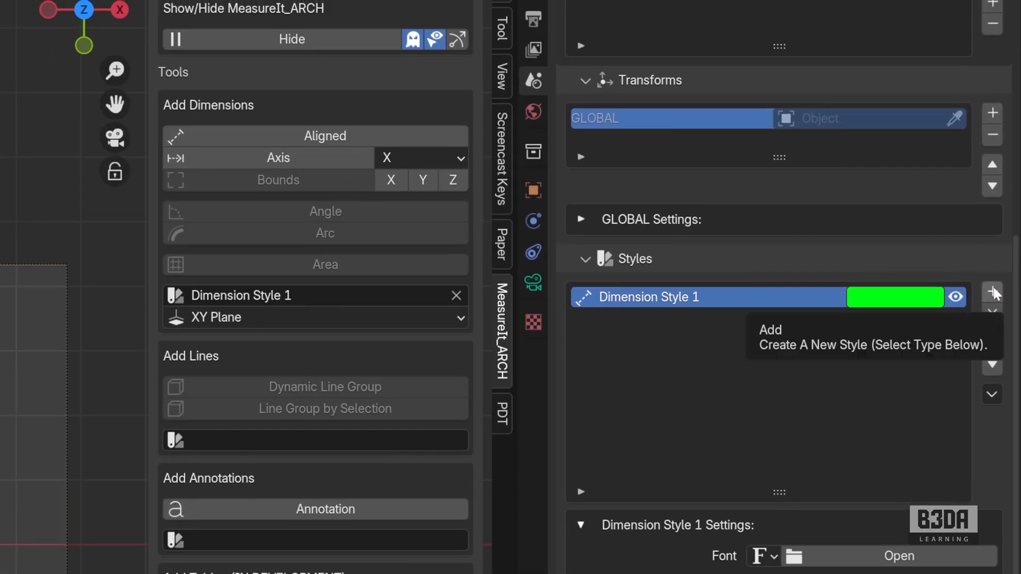
left_click(992, 292)
left_click(923, 293)
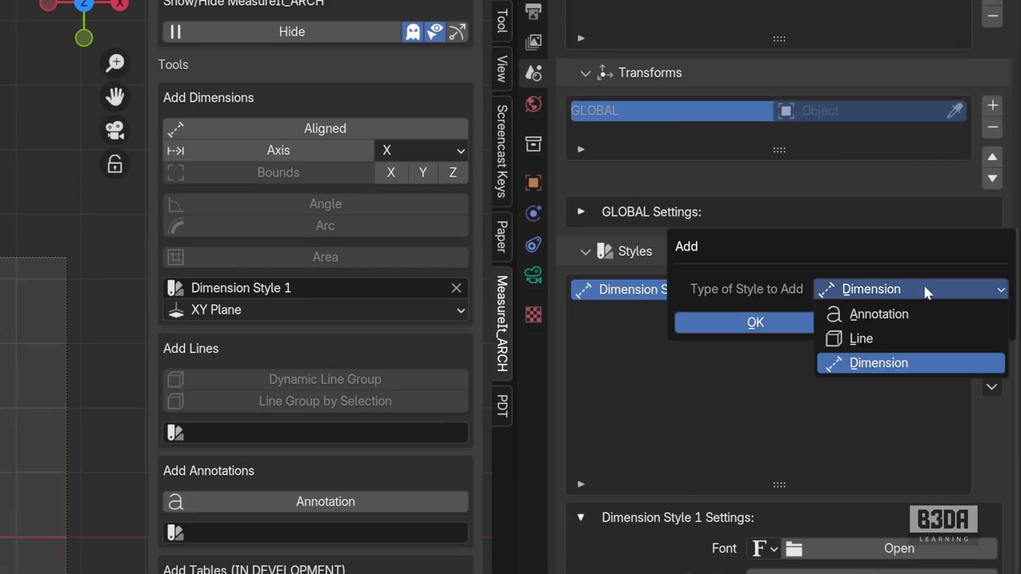
left_click(911, 337)
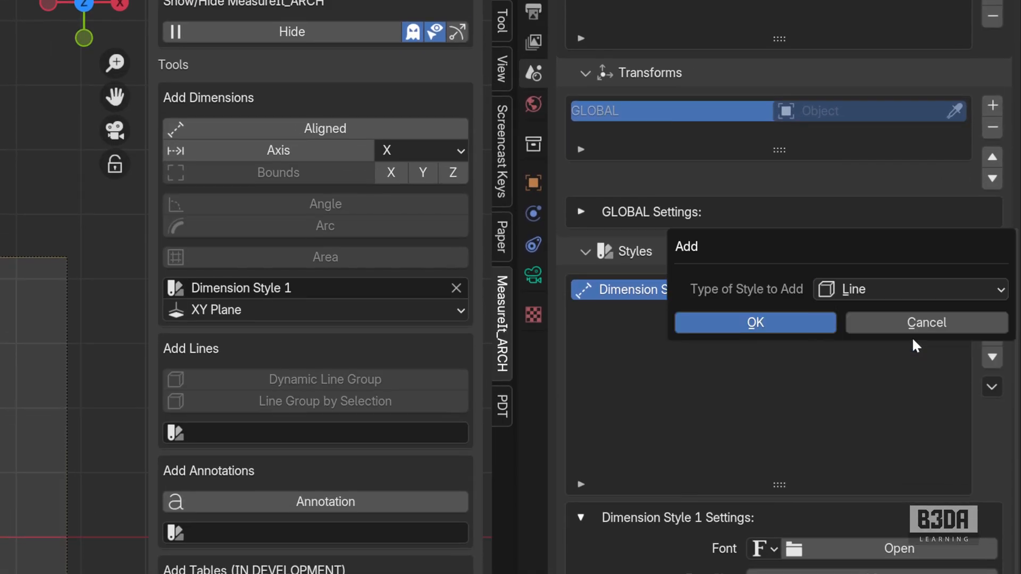
left_click(783, 326)
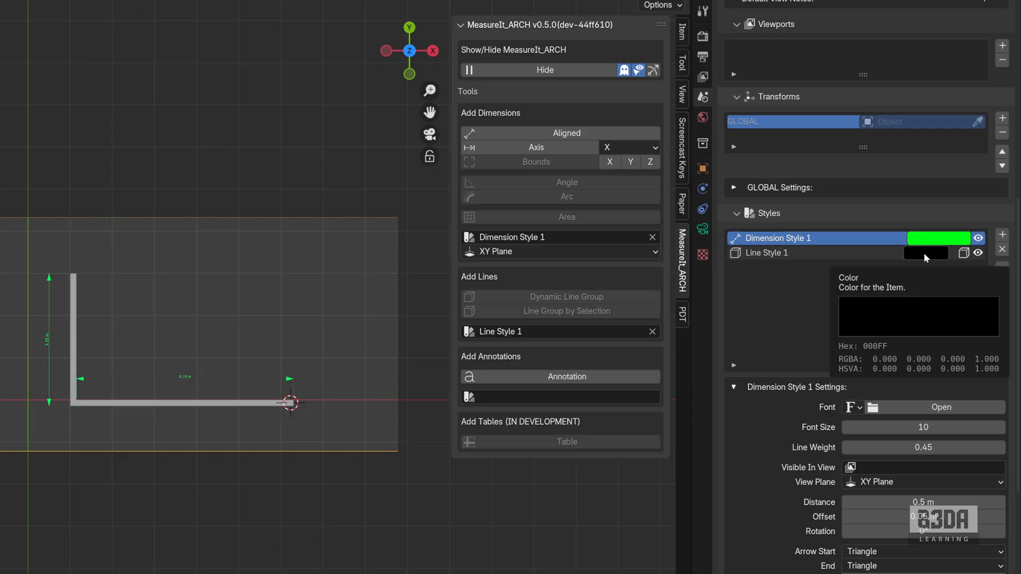
Set the lineweight of Line Style 1 to 1.25.
key("ctrl+alt+o")
scroll(838, 324, "down", 2)
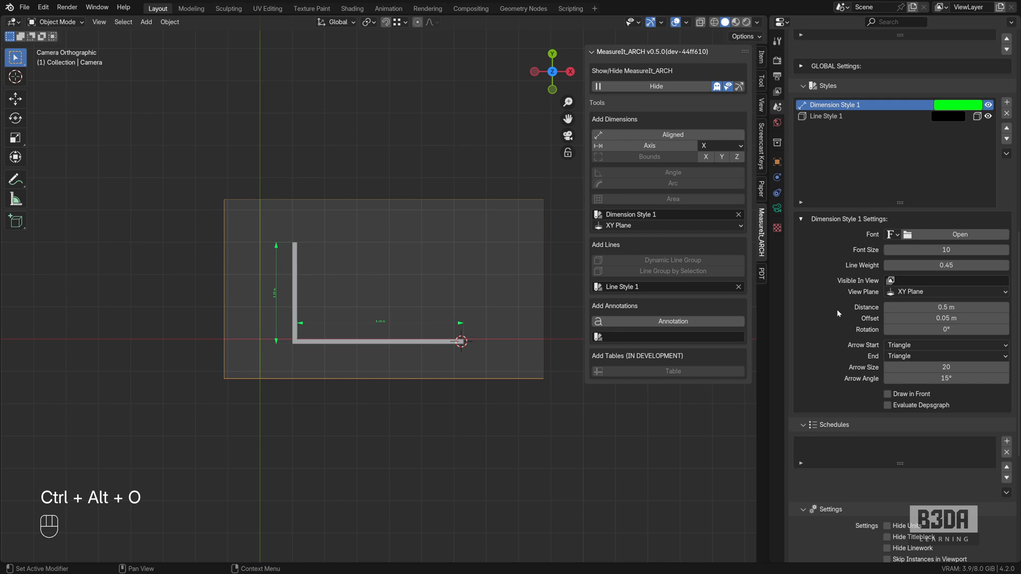
left_click(830, 116)
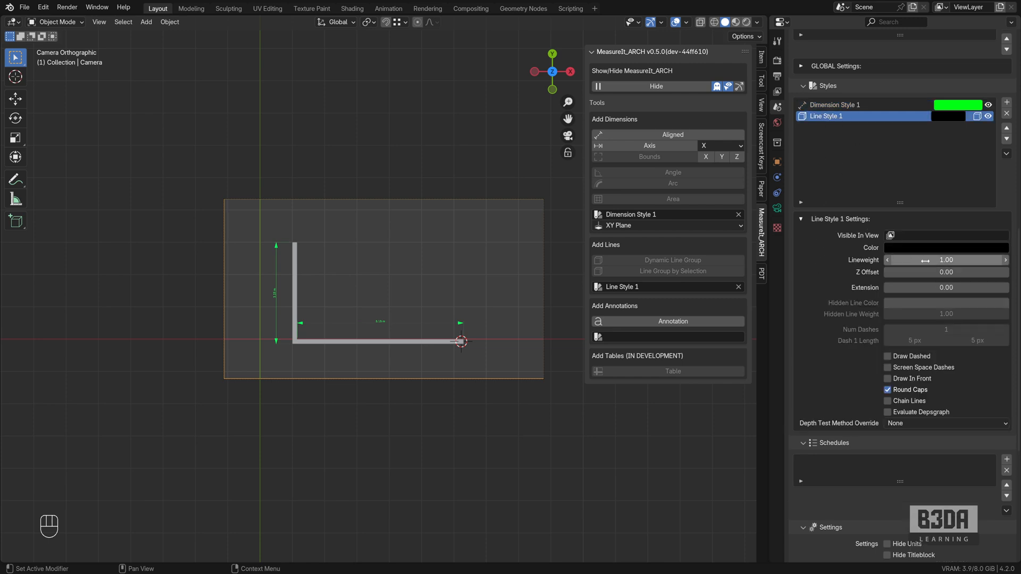
left_click(851, 105)
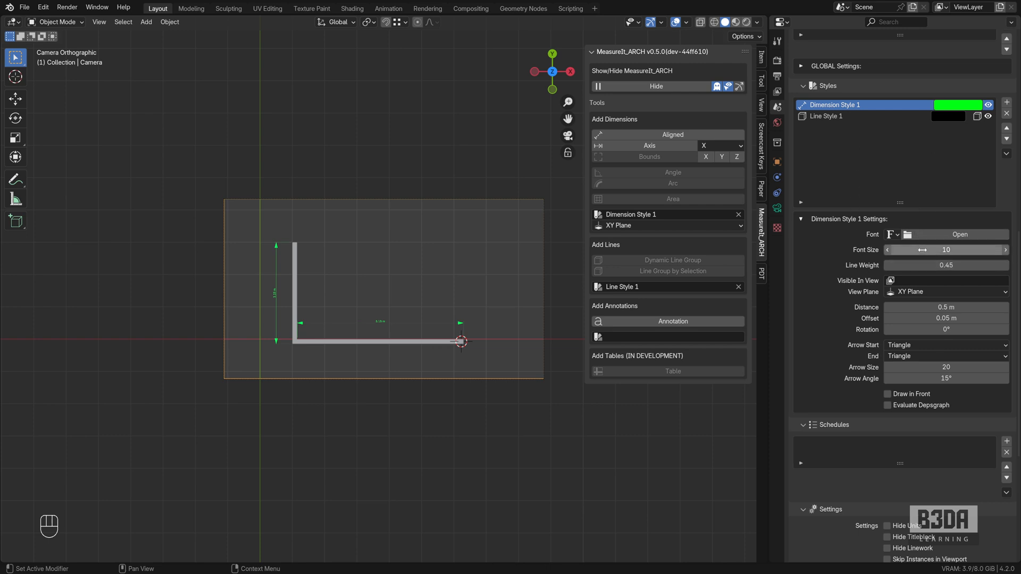
left_click(831, 117)
left_click(894, 260)
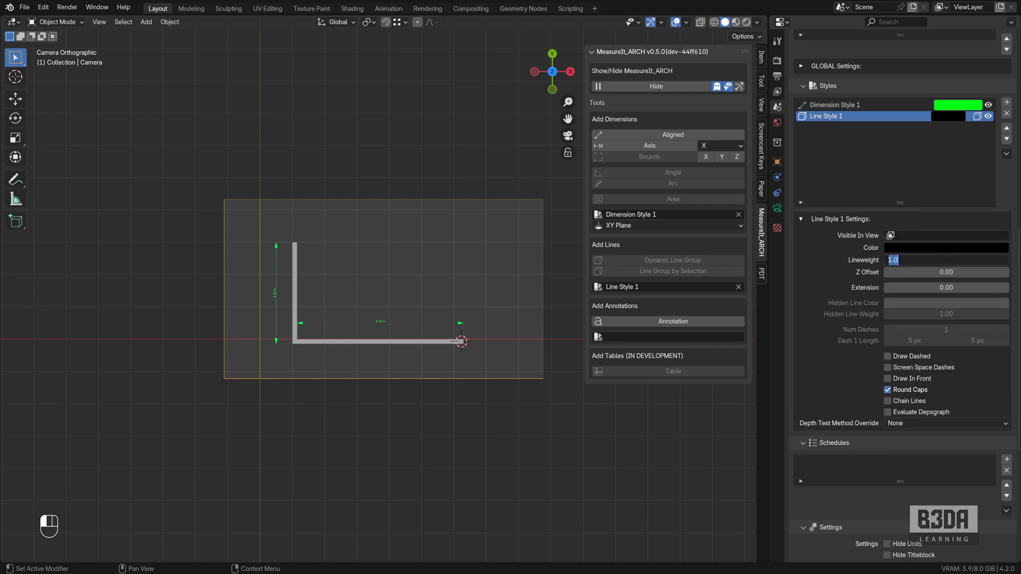
type("1.0")
key("BackSpace")
type("25")
key("Return")
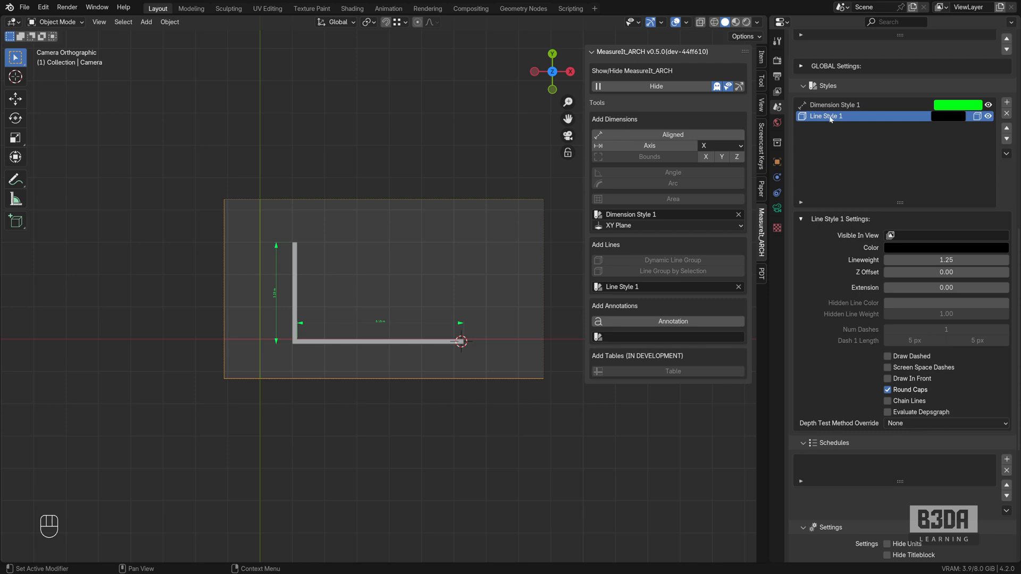
Add a Dynamic Line Group to the L-shaped wall object using Line Style 1.
left_click(295, 268)
scroll(324, 299, "up", 2)
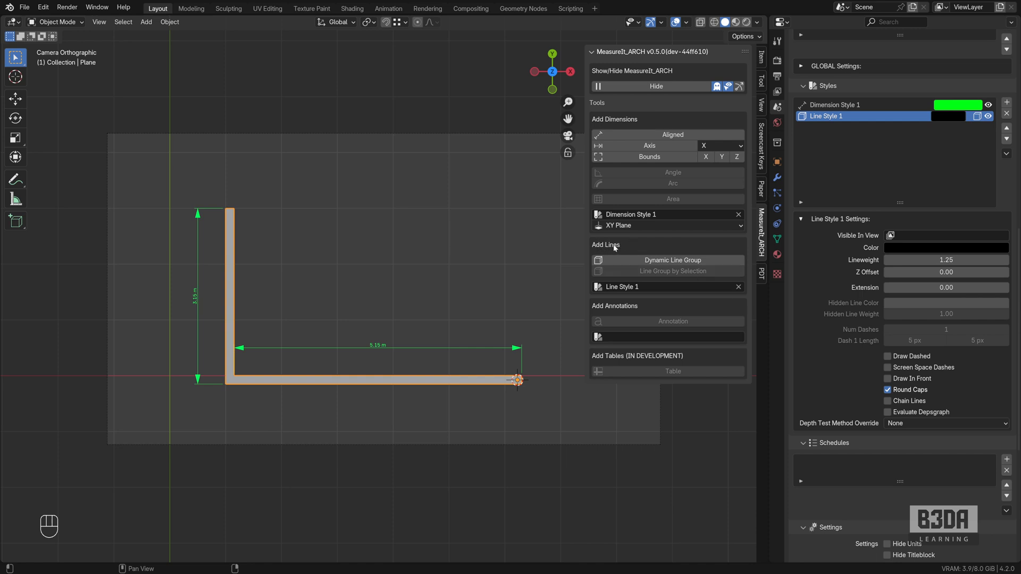
left_click(669, 286)
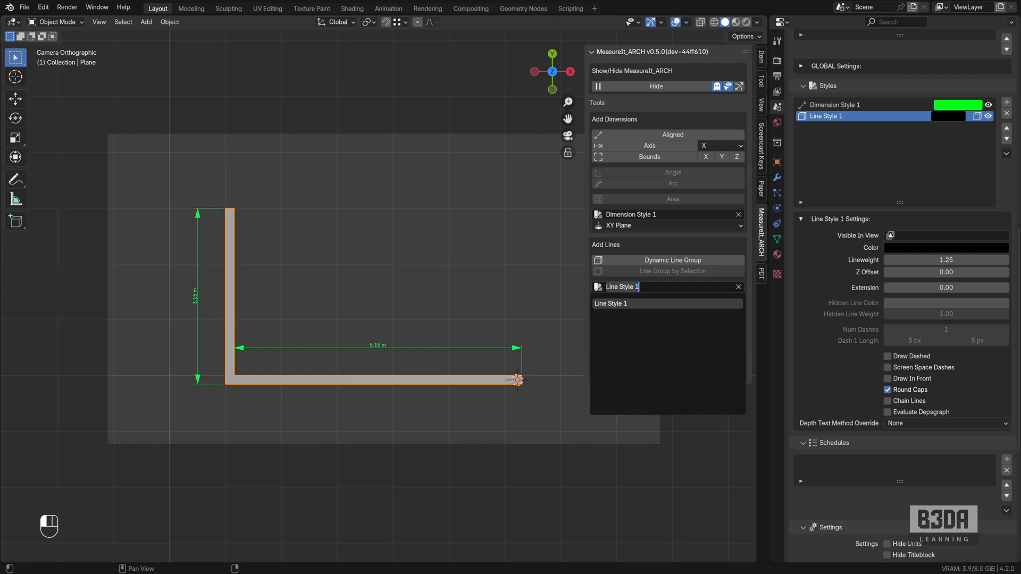
left_click(644, 303)
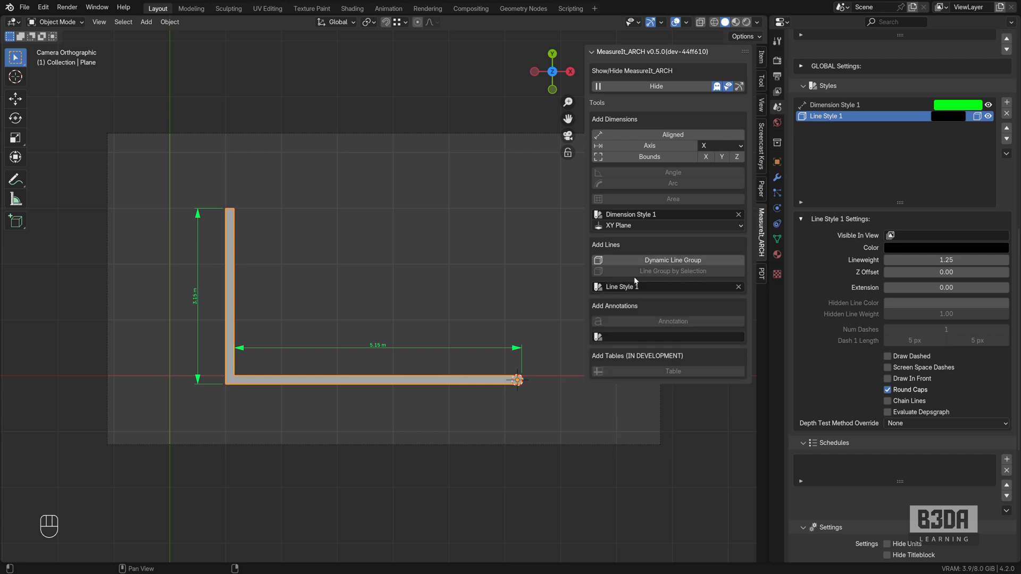
left_click(677, 262)
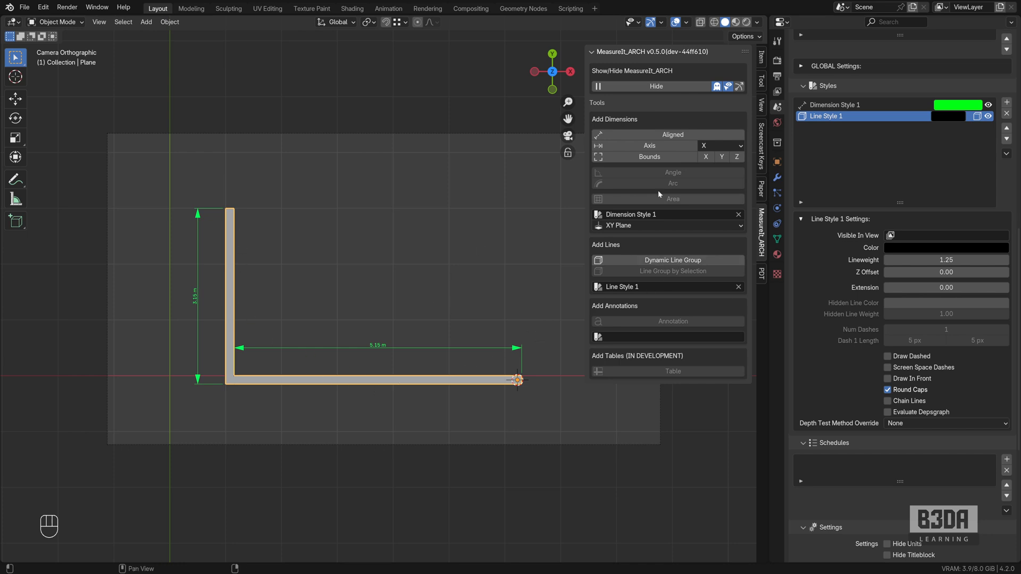
Export the plan again with the MeasureIt_ARCH Vector render, open _Default View_0001.svg in Inkscape, and restore its window to a smaller size.
left_click(778, 77)
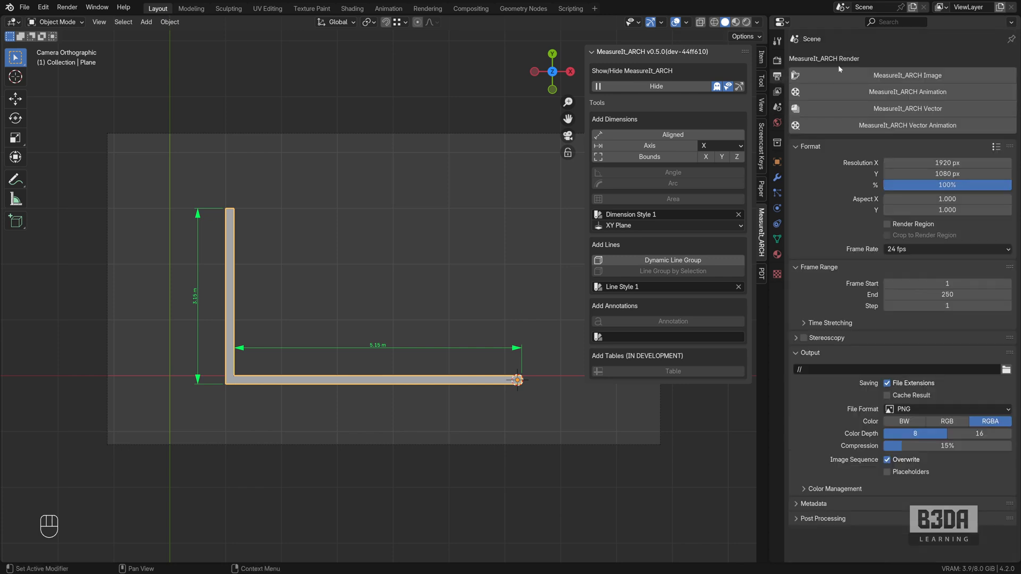
left_click(918, 110)
left_click_drag(523, 0, 538, 111)
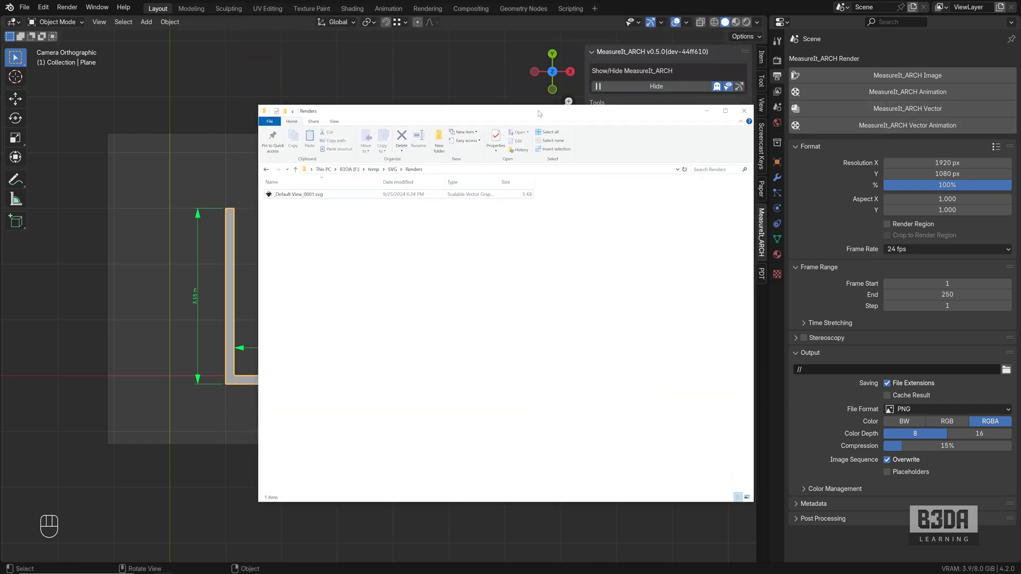
left_click(306, 195)
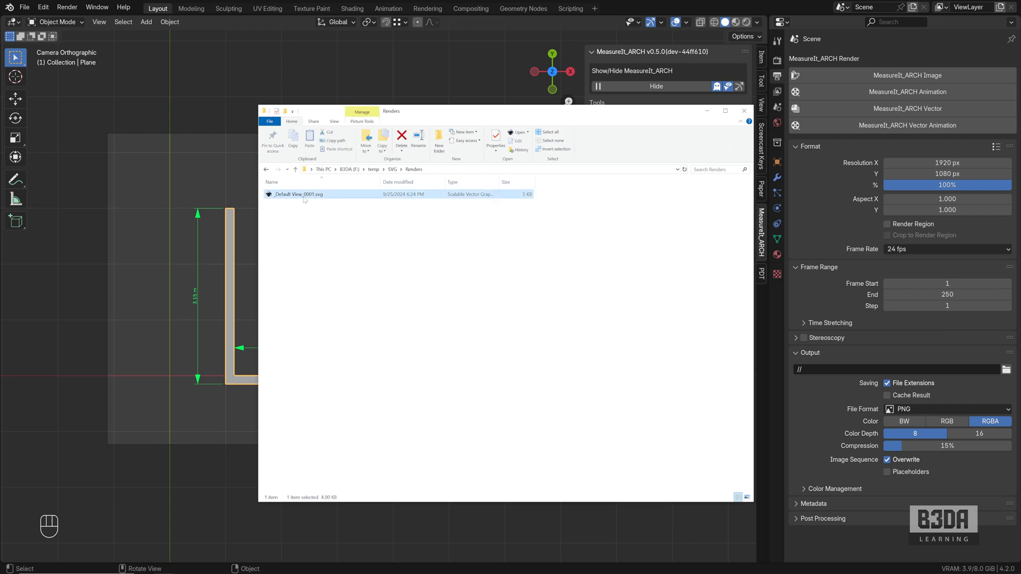
double_click(306, 195)
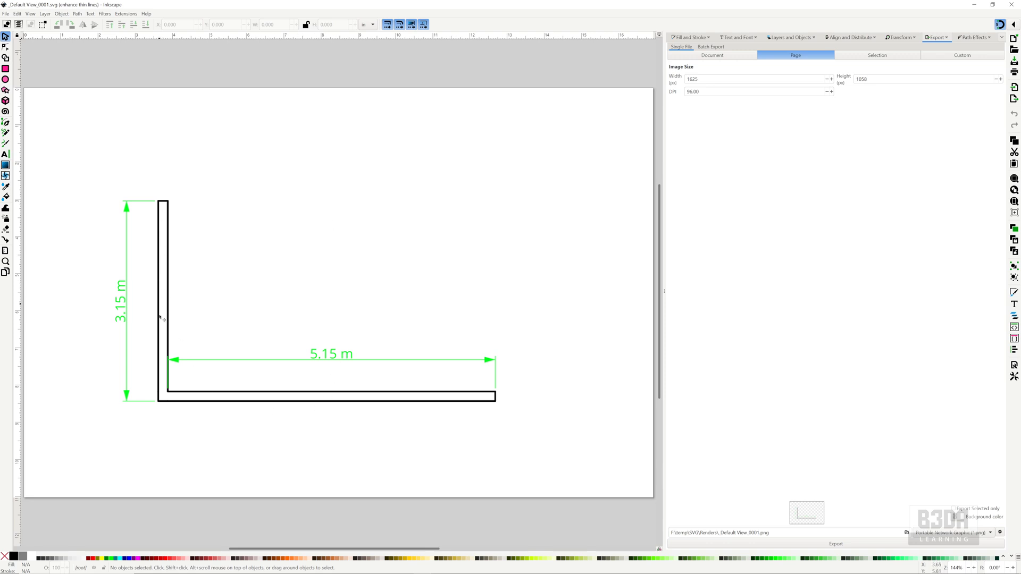
scroll(307, 335, "down", 1, "ctrl")
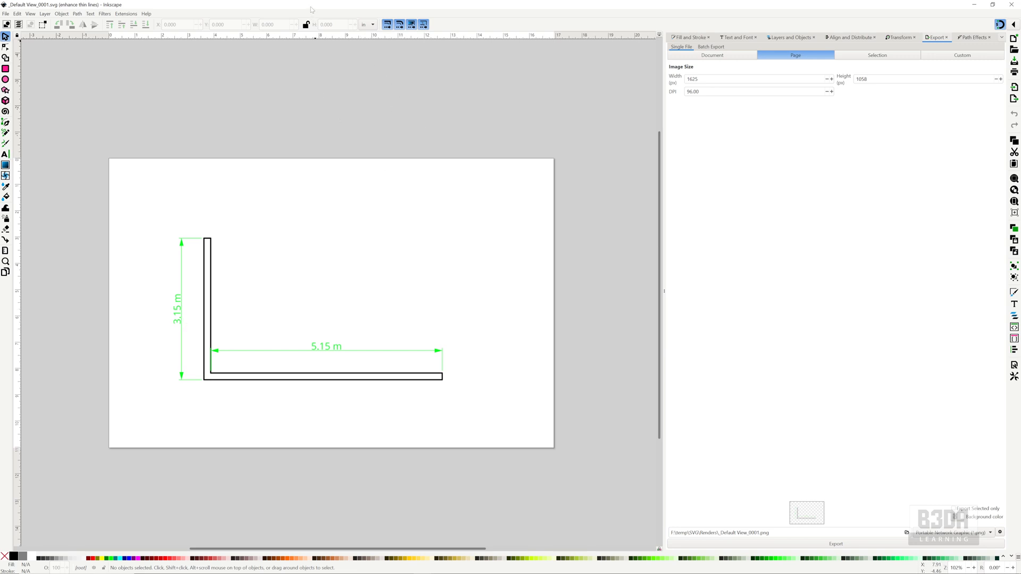
left_click_drag(312, 7, 455, 63)
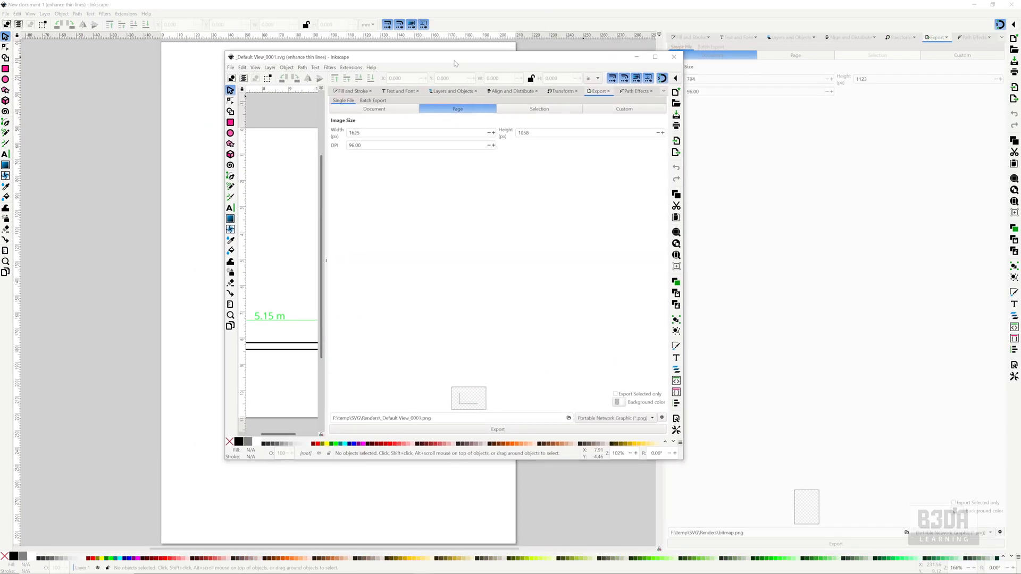
Minimize the two background Inkscape windows and collapse the docked panels in the smaller _Default View_0001.svg window to uncover the whole drawing.
left_click(966, 6)
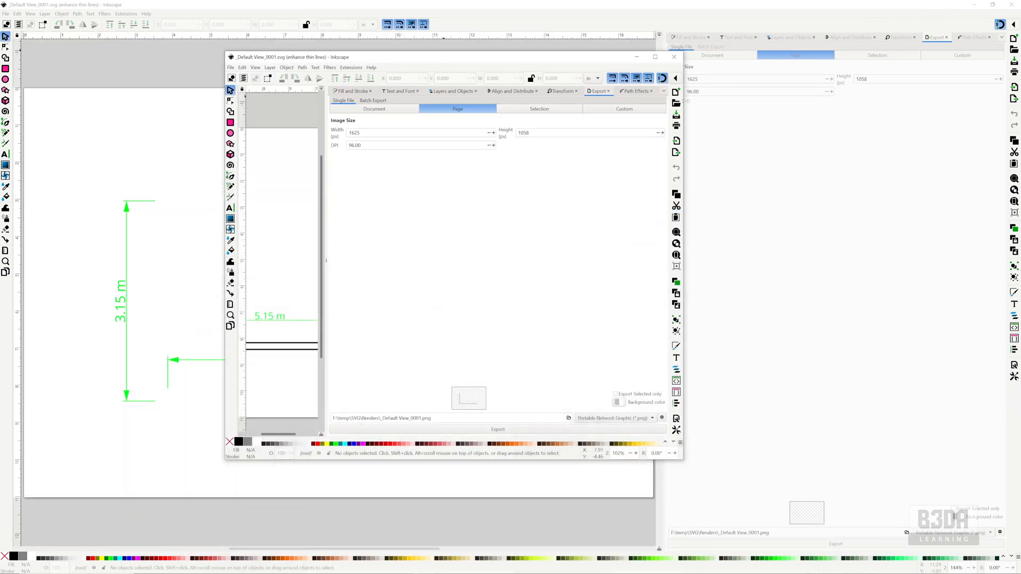
left_click(975, 5)
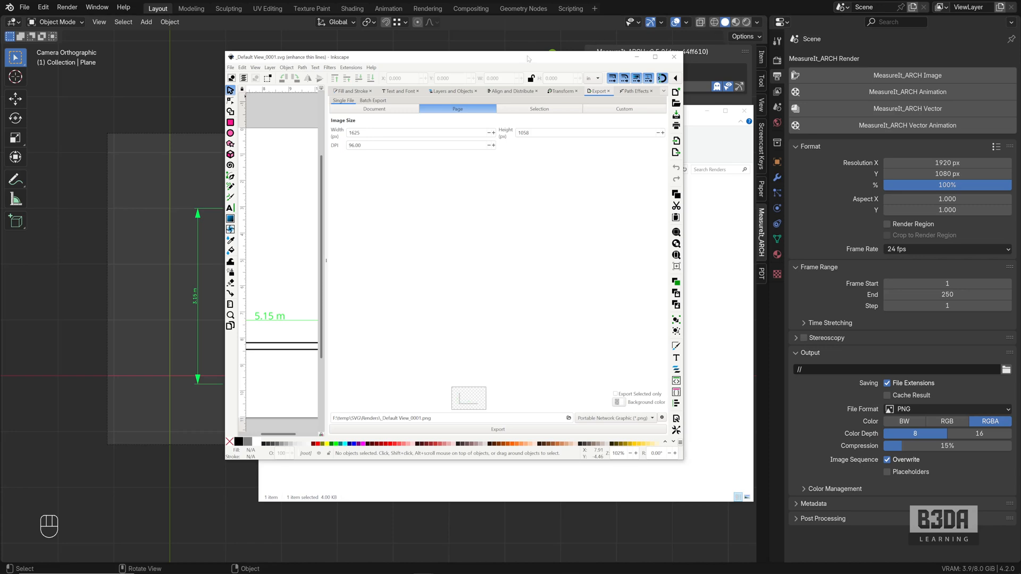
left_click_drag(528, 59, 741, 71)
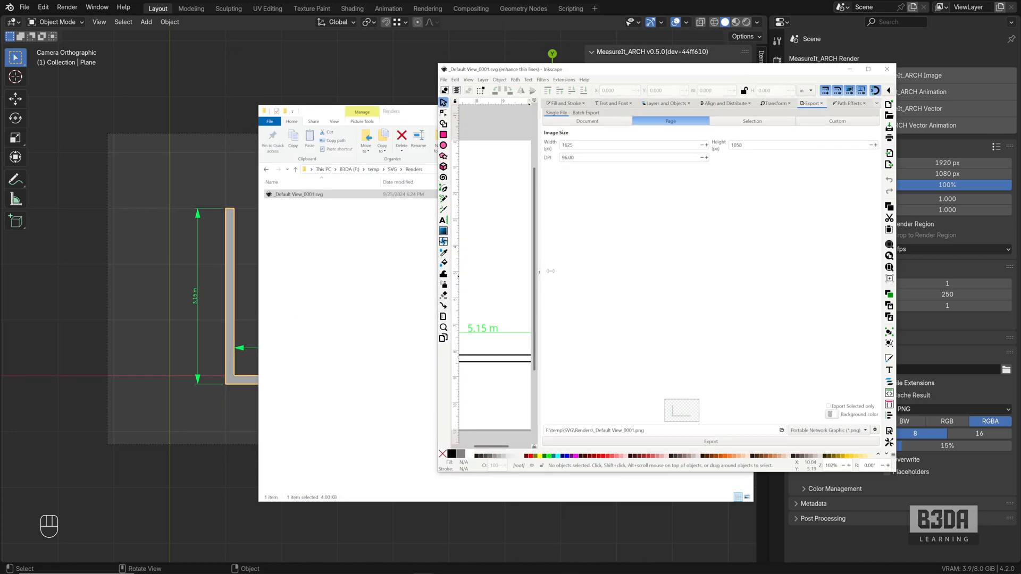
mouse_move(550, 271)
left_mouse_down()
mouse_move(835, 272)
mouse_move(814, 273)
left_mouse_up()
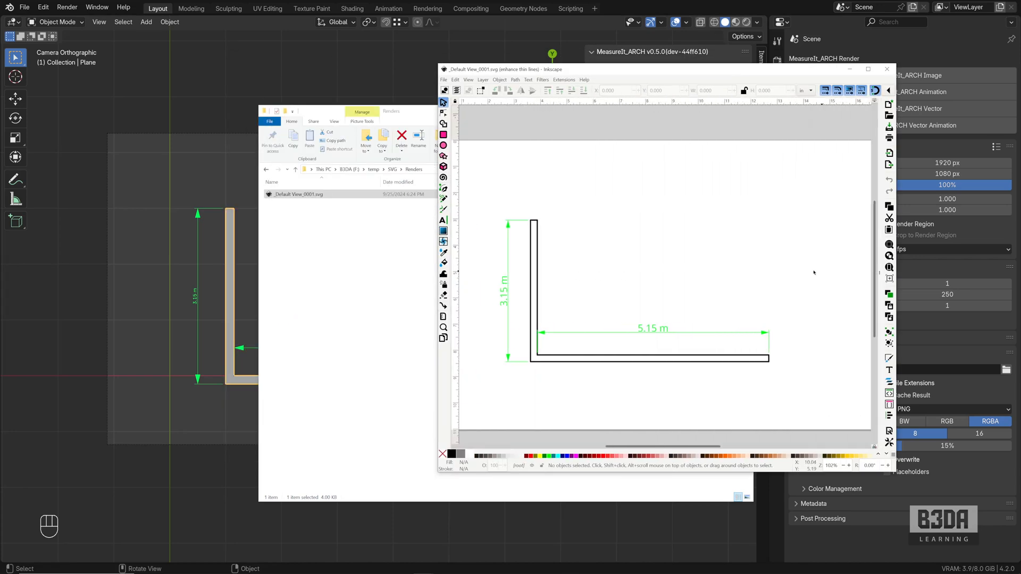
Minimize the Renders folder window and place the Inkscape drawing beside the wall plan in the Blender viewport.
left_click(413, 116)
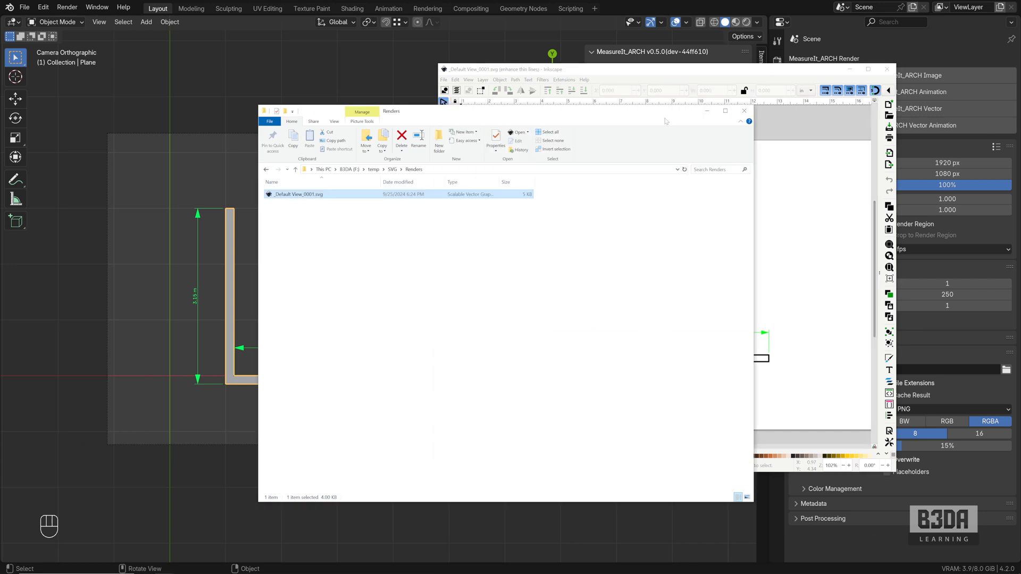
left_click(708, 115)
left_click_drag(708, 69, 686, 77)
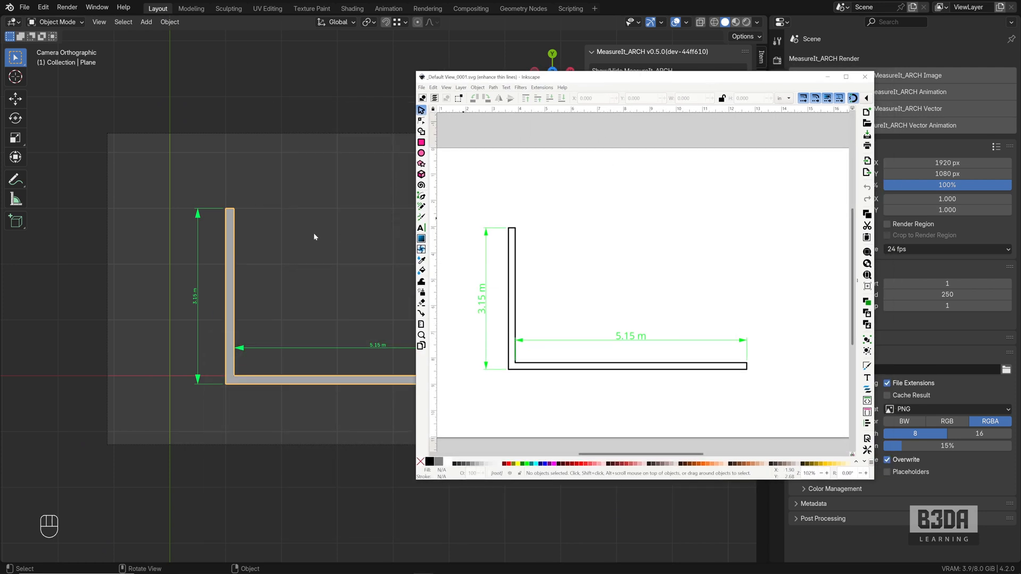